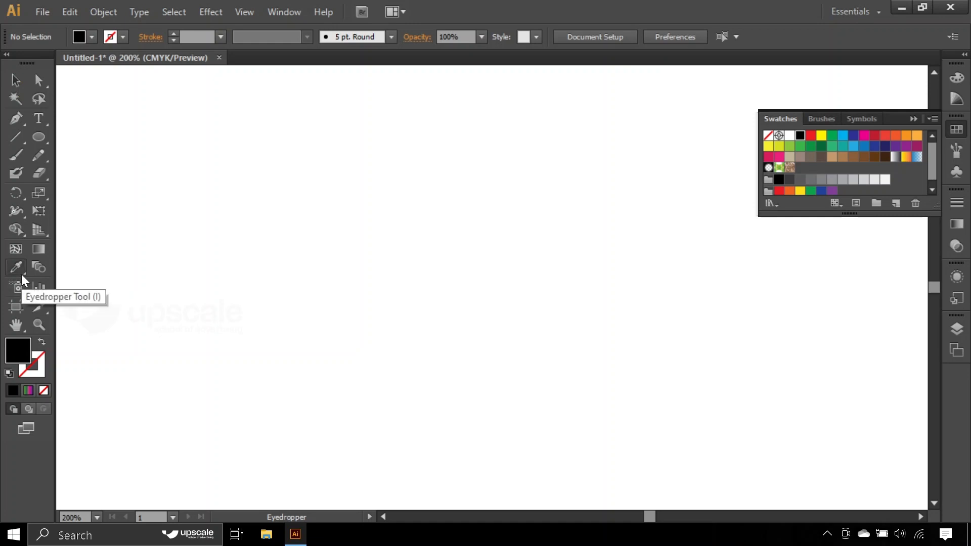
Step: Draw a small circle with the Ellipse tool in the empty document and fill it with red
{"action": "left_click", "coordinate": [38, 137]}
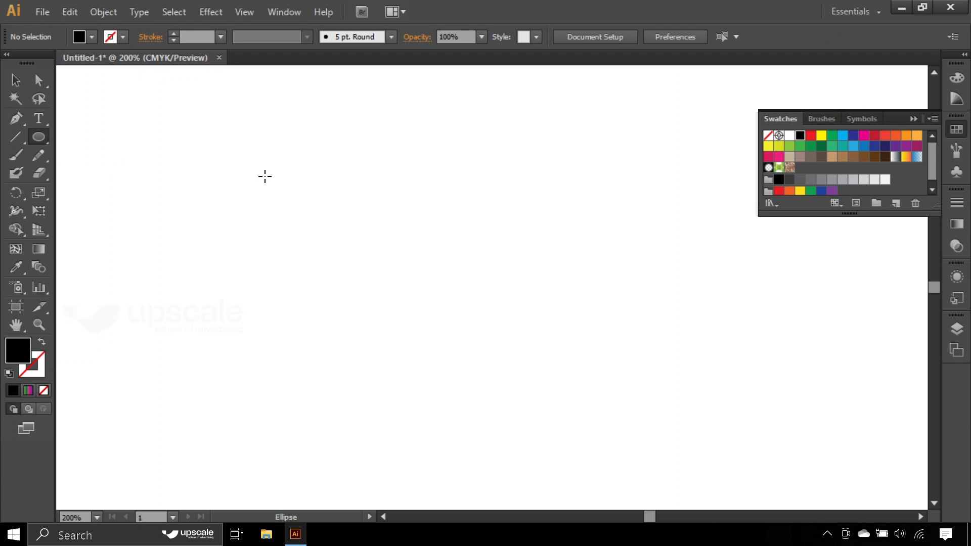
{"action": "left_click_drag", "start_coordinate": [265, 176], "coordinate": [319, 230]}
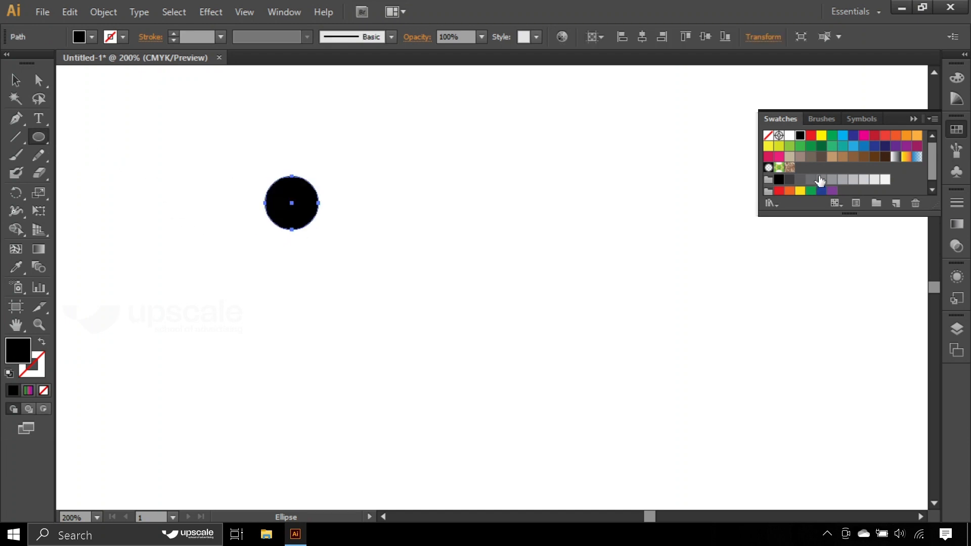
{"action": "left_click", "coordinate": [811, 135]}
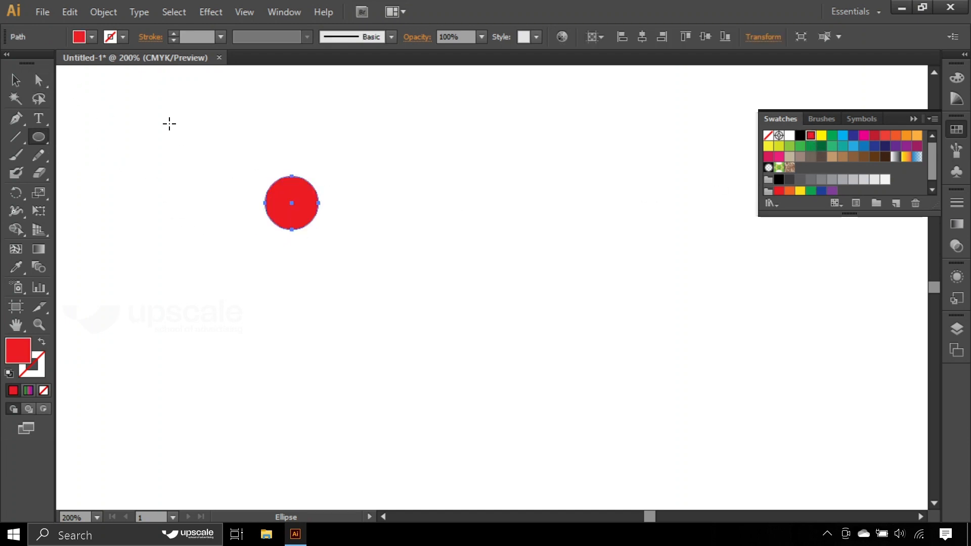
Step: Give the red circle a green stroke with a weight of 6 pt and deselect it
{"action": "left_click", "coordinate": [122, 35]}
{"action": "left_click", "coordinate": [74, 67]}
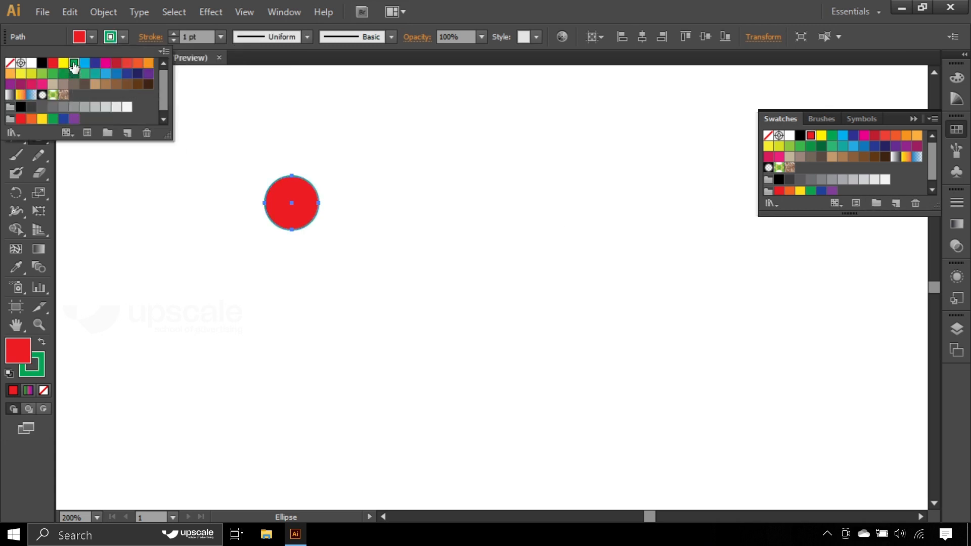
{"action": "left_click", "coordinate": [172, 34]}
{"action": "left_click", "coordinate": [173, 33]}
{"action": "left_click", "coordinate": [173, 34]}
{"action": "left_click", "coordinate": [173, 33]}
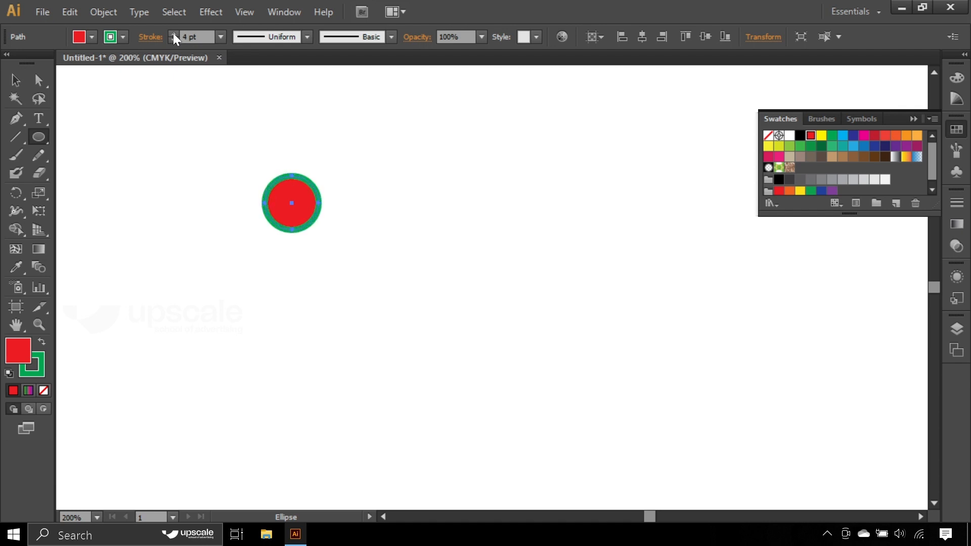
{"action": "left_click", "coordinate": [173, 33]}
{"action": "left_click", "coordinate": [173, 33]}
{"action": "left_click", "coordinate": [16, 79]}
{"action": "left_click", "coordinate": [184, 151]}
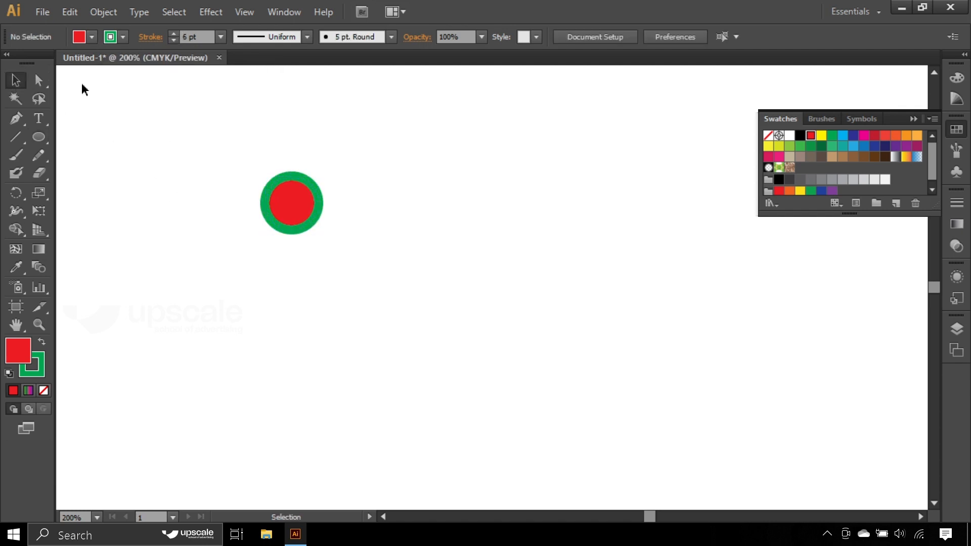
{"action": "left_click", "coordinate": [39, 137]}
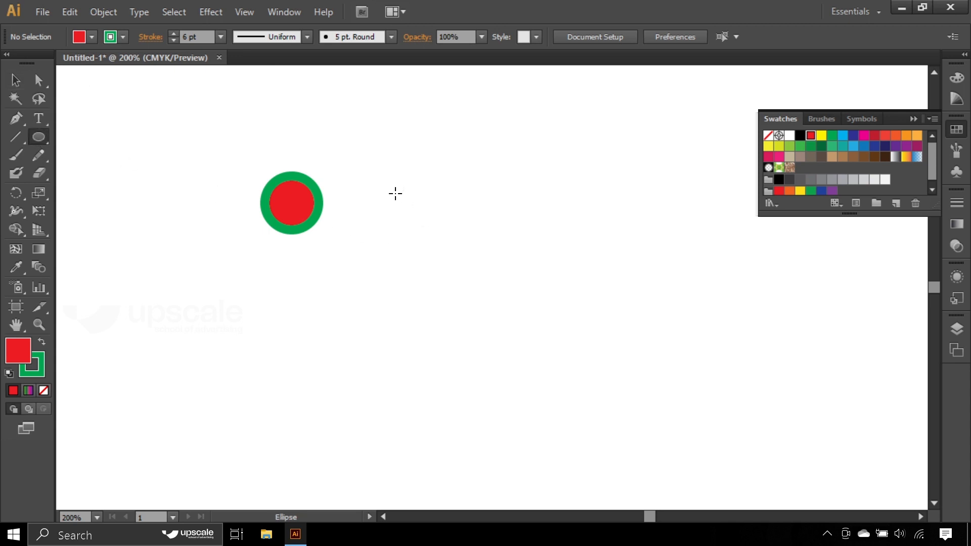
{"action": "left_click_drag", "start_coordinate": [395, 173], "coordinate": [451, 223]}
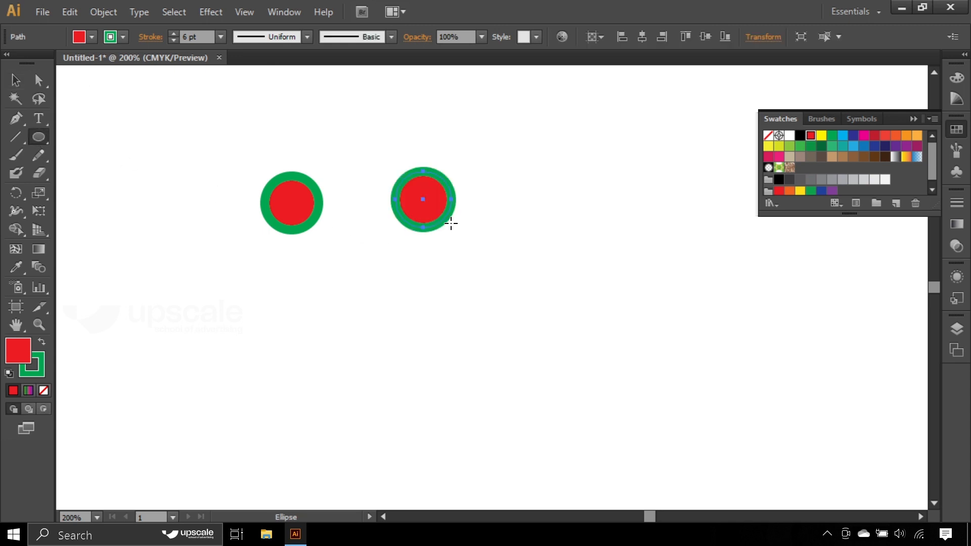
{"action": "key", "text": "ctrl+z"}
Step: Draw a square to the right of the circle with the default white fill and black stroke, and move it up level with the circle
{"action": "left_click_drag", "start_coordinate": [38, 138], "coordinate": [90, 137]}
{"action": "left_click_drag", "start_coordinate": [513, 236], "coordinate": [588, 312]}
{"action": "key", "text": "d"}
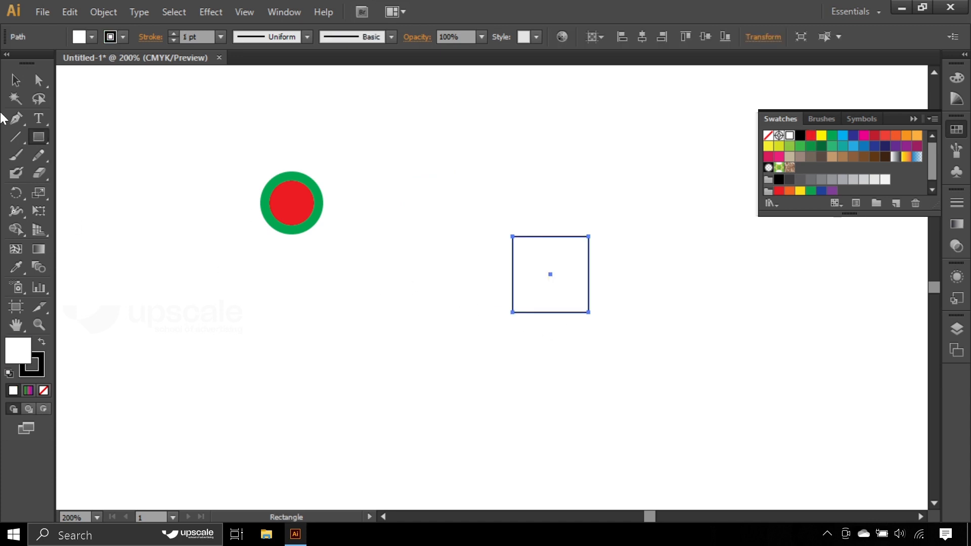
{"action": "left_click", "coordinate": [16, 80]}
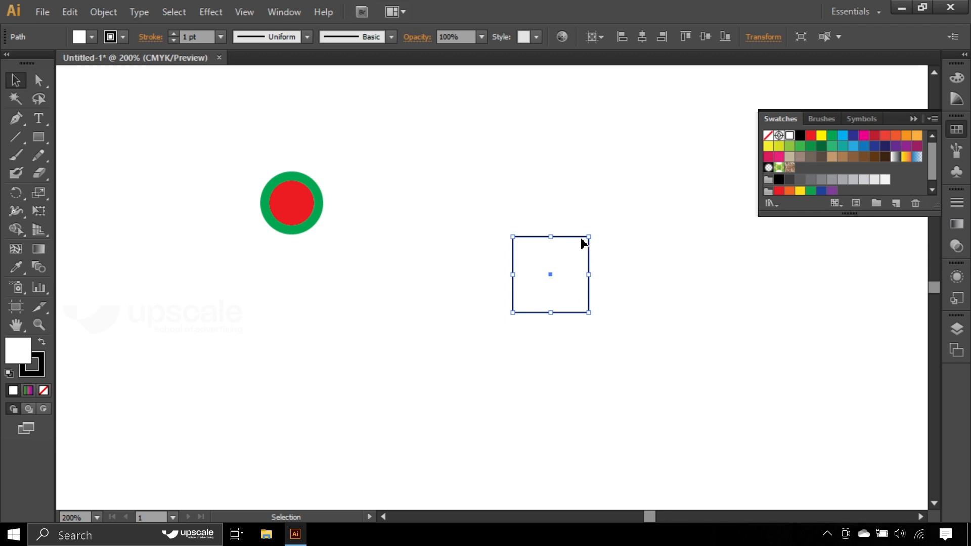
{"action": "left_click_drag", "start_coordinate": [582, 241], "coordinate": [585, 182]}
{"action": "left_click_drag", "start_coordinate": [650, 166], "coordinate": [521, 315]}
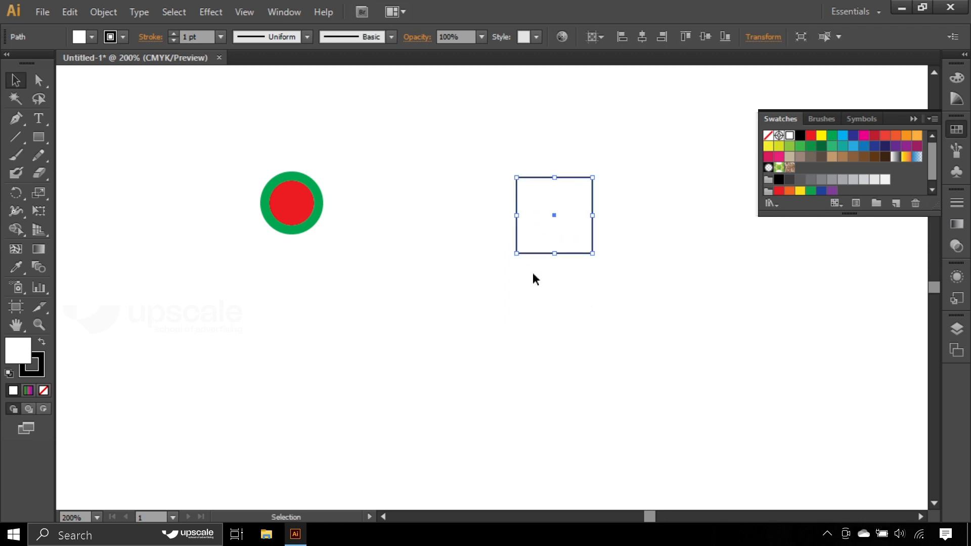
{"action": "left_click", "coordinate": [508, 156]}
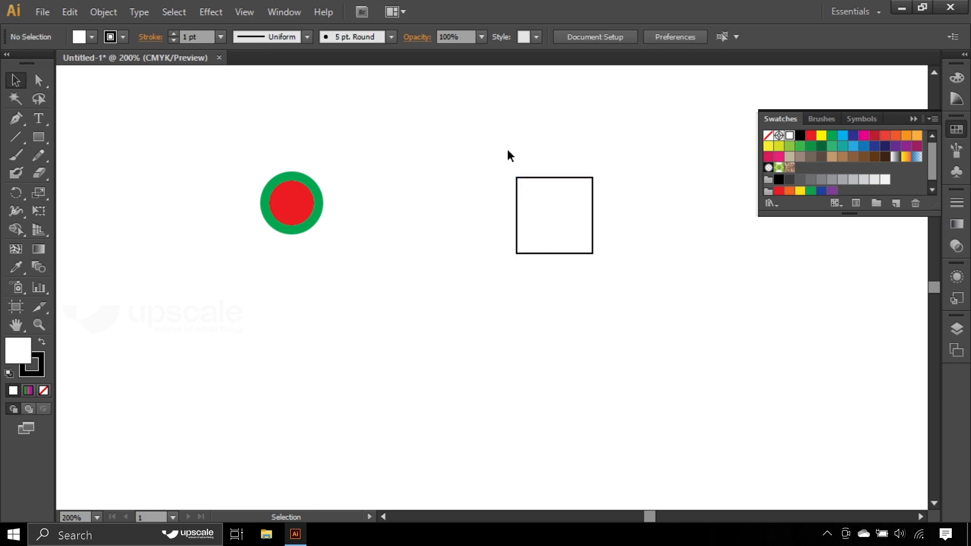
Step: Select the square and copy the circle's red fill and green 6 pt stroke onto it with the Eyedropper
{"action": "left_click_drag", "start_coordinate": [475, 137], "coordinate": [672, 333]}
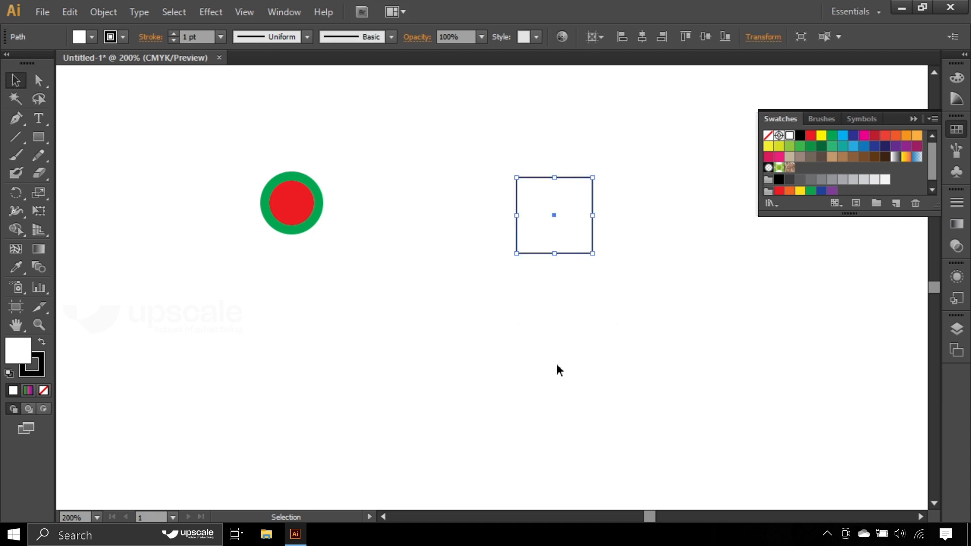
{"action": "key", "text": "i"}
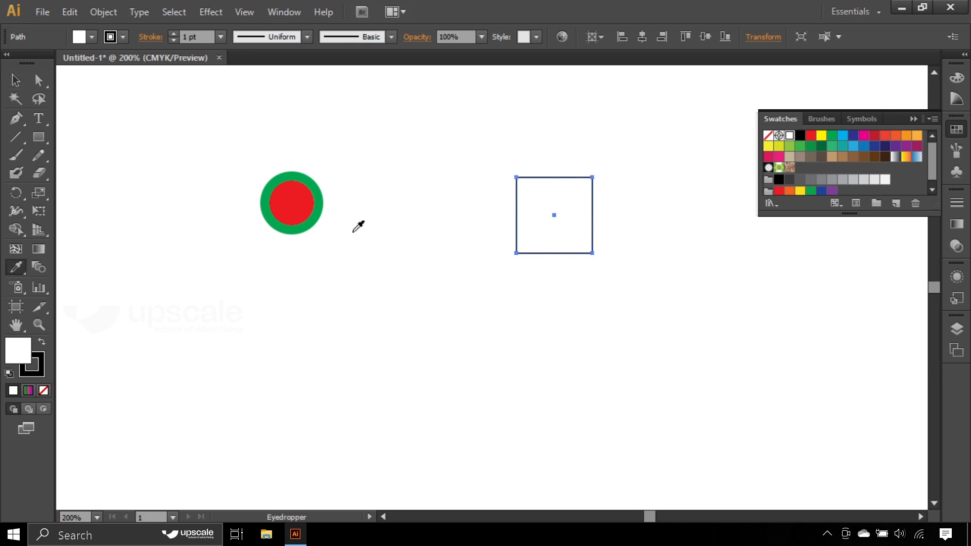
{"action": "left_click", "coordinate": [302, 198]}
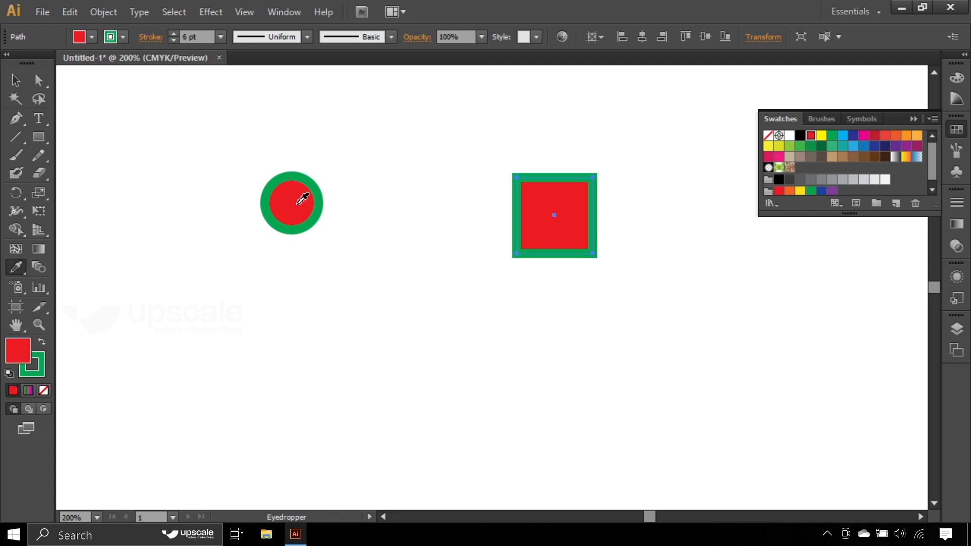
{"action": "left_click", "coordinate": [16, 80]}
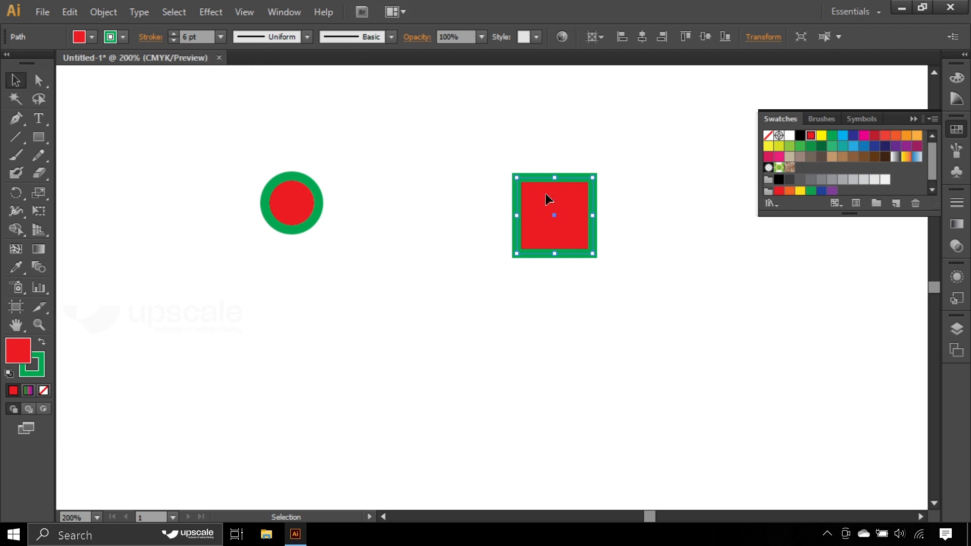
Step: Move the square closer to the circle, and undo back to the plain white square in its earlier place
{"action": "left_click_drag", "start_coordinate": [546, 196], "coordinate": [389, 162]}
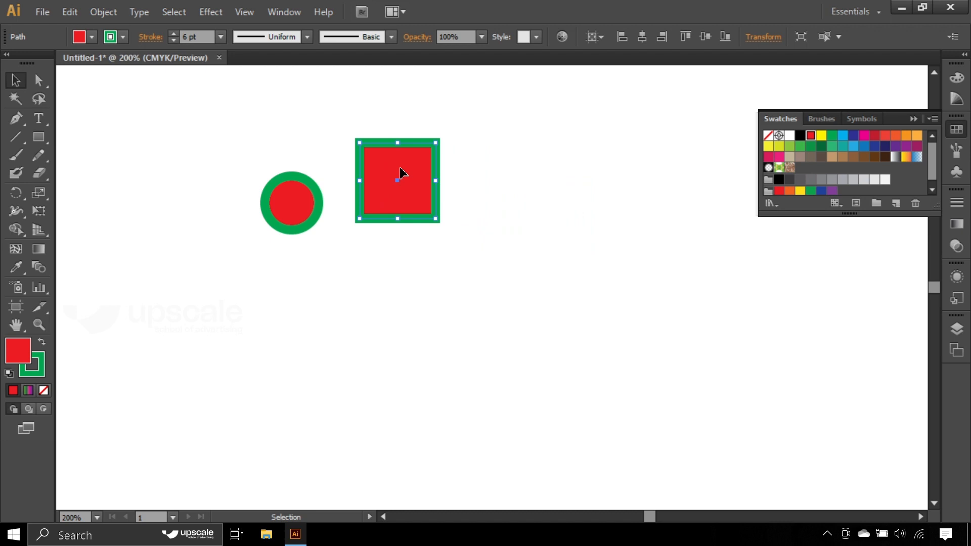
{"action": "key", "text": "ctrl+z"}
{"action": "key", "text": "ctrl+z"}
{"action": "key", "text": "ctrl+z"}
{"action": "key", "text": "ctrl+z"}
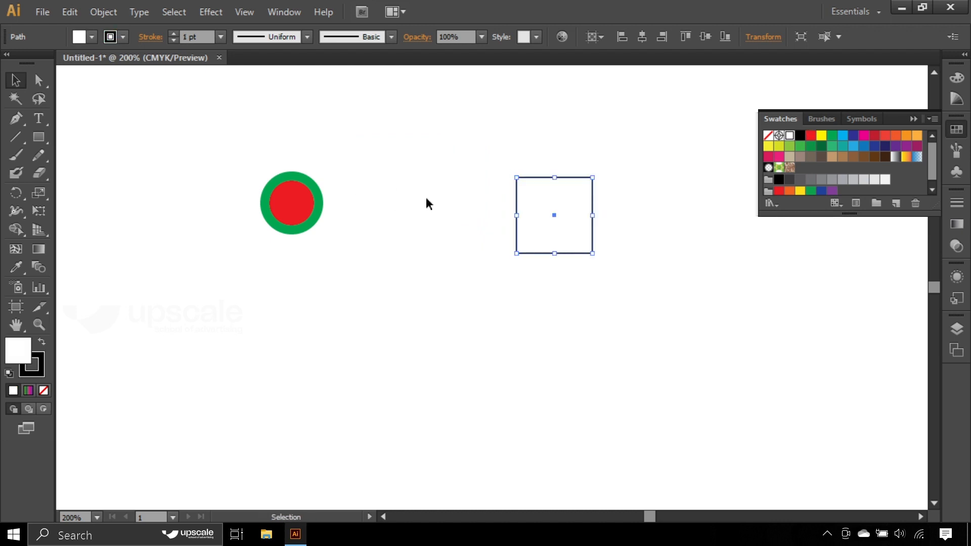
Step: With the Eyedropper, apply only the circle's red and afterward its green stroke colour as the square's fill, leaving out its other attributes
{"action": "key", "text": "i"}
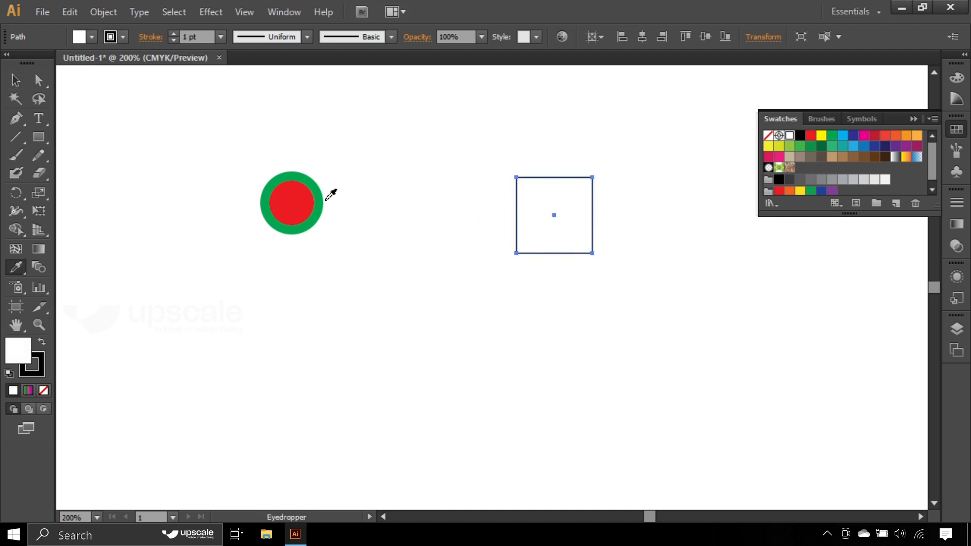
{"action": "left_click", "coordinate": [298, 195]}
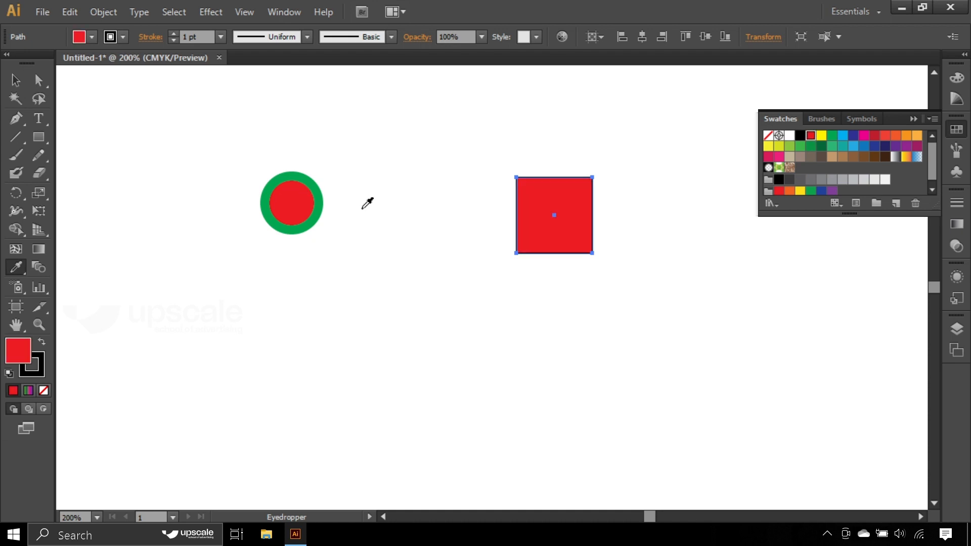
{"action": "left_click", "coordinate": [293, 175]}
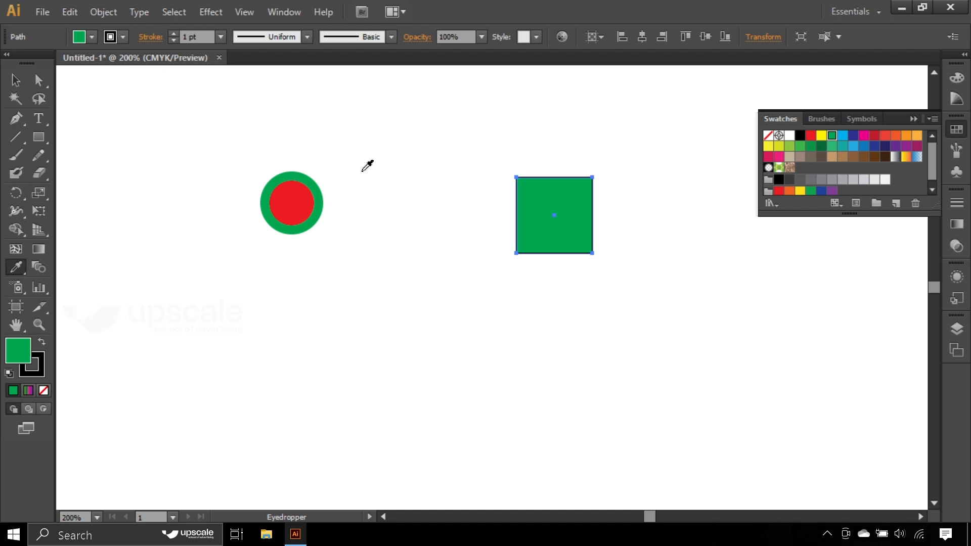
Step: Select both the circle and the square and delete them
{"action": "left_click", "coordinate": [15, 80]}
{"action": "left_click_drag", "start_coordinate": [202, 143], "coordinate": [686, 332]}
{"action": "key", "text": "Delete"}
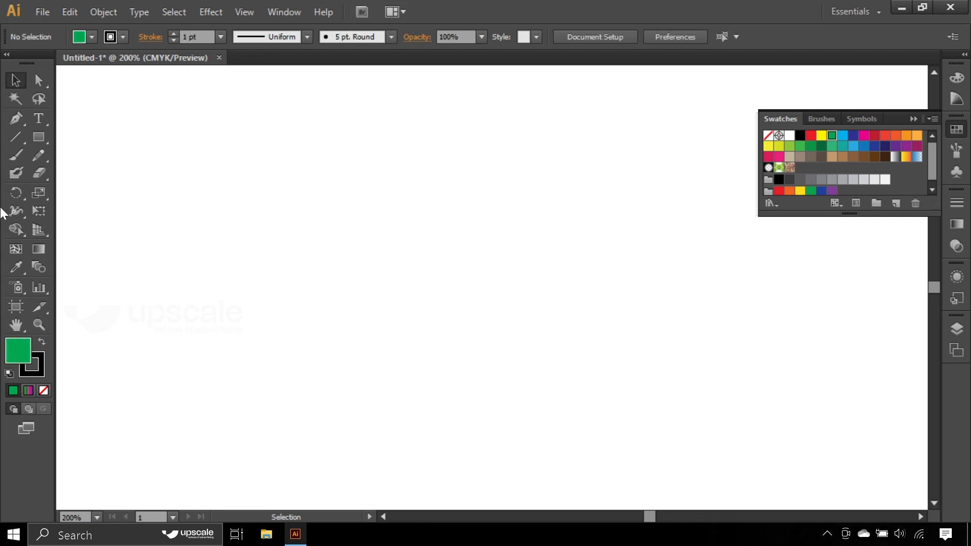
Step: Add a line of point text reading "ABCD" in the upper part of the empty canvas
{"action": "left_click", "coordinate": [38, 118]}
{"action": "left_click", "coordinate": [309, 182]}
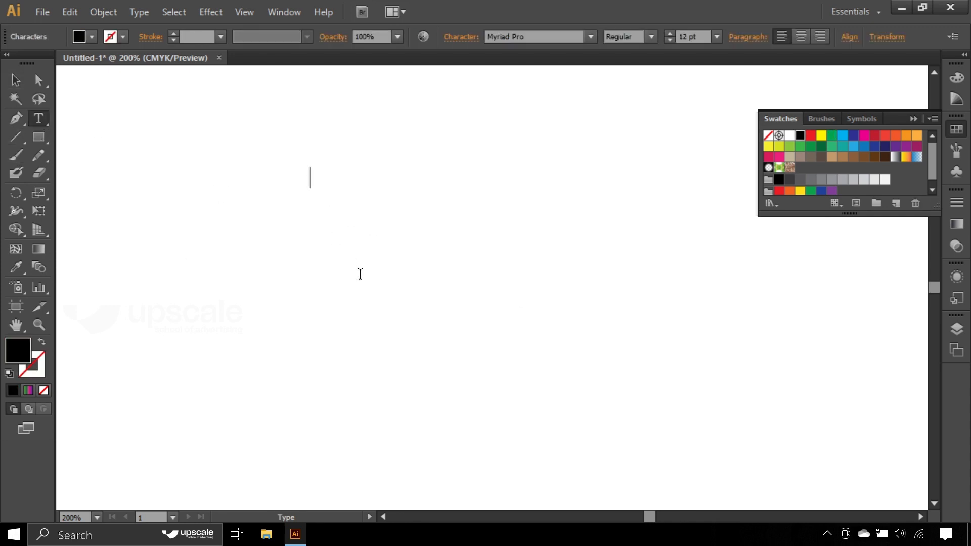
{"action": "type", "text": "ABCD"}
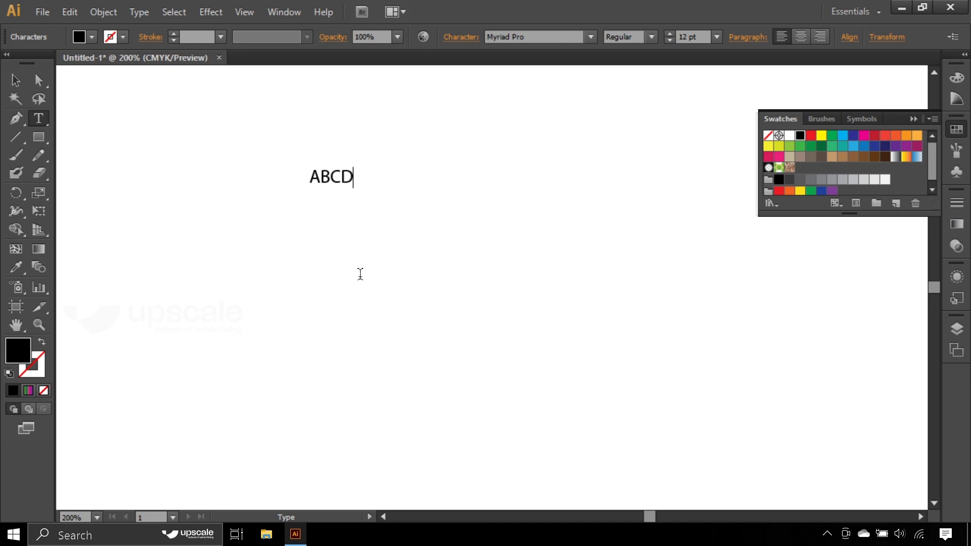
{"action": "left_click", "coordinate": [15, 79]}
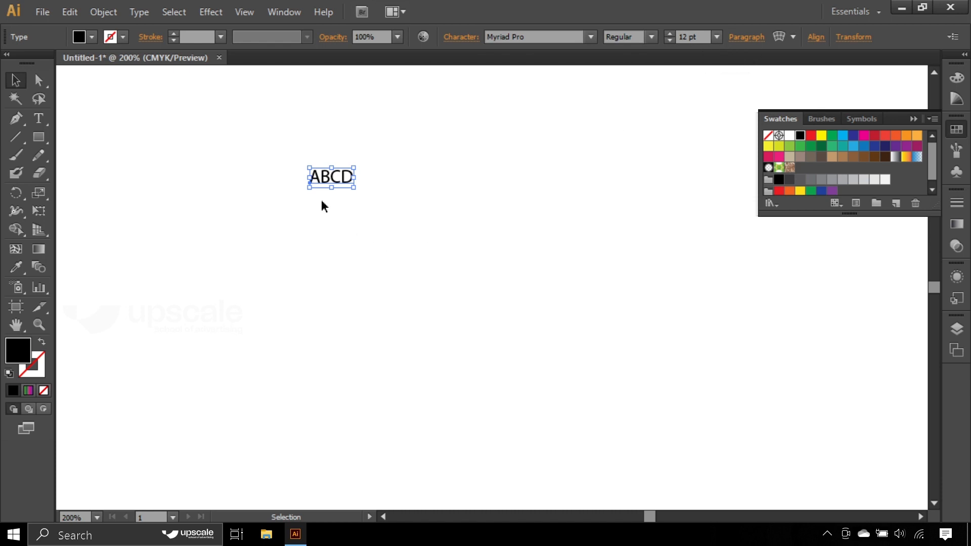
Step: Add a second point text reading "TEXT" below the ABCD text
{"action": "left_click", "coordinate": [38, 119]}
{"action": "left_click", "coordinate": [333, 286]}
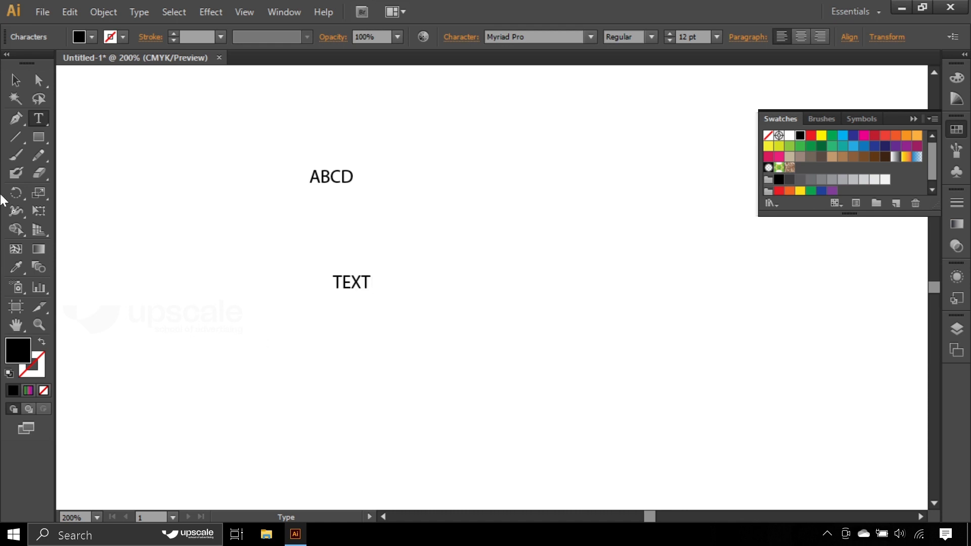
{"action": "left_click", "coordinate": [15, 80]}
Step: Set the TEXT object's font size to 36 pt and its font to Null Free
{"action": "left_click", "coordinate": [717, 37]}
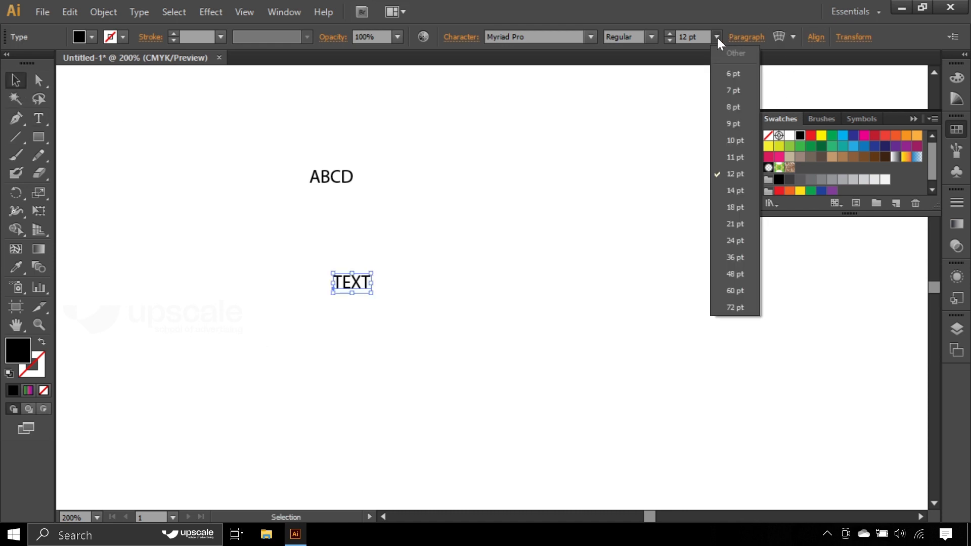
{"action": "left_click", "coordinate": [735, 254]}
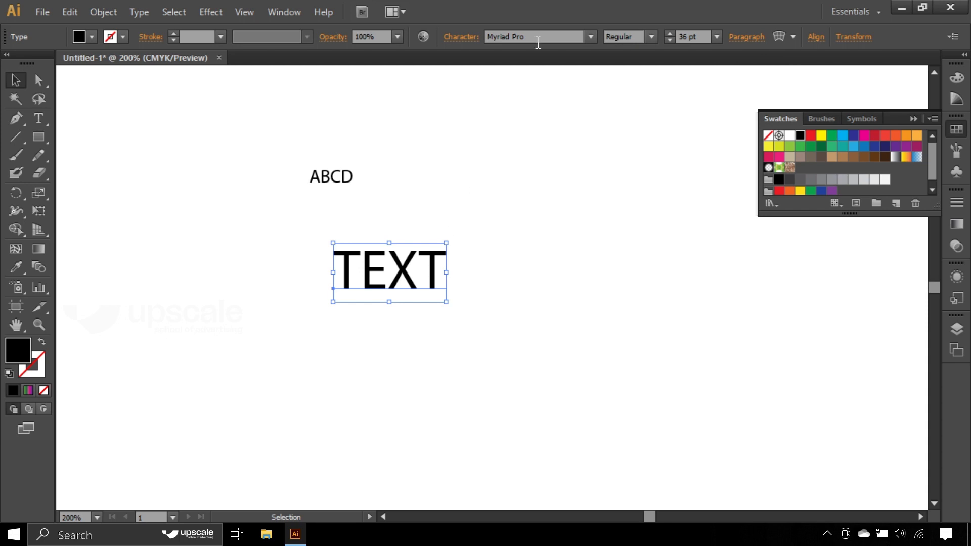
{"action": "left_click", "coordinate": [589, 36]}
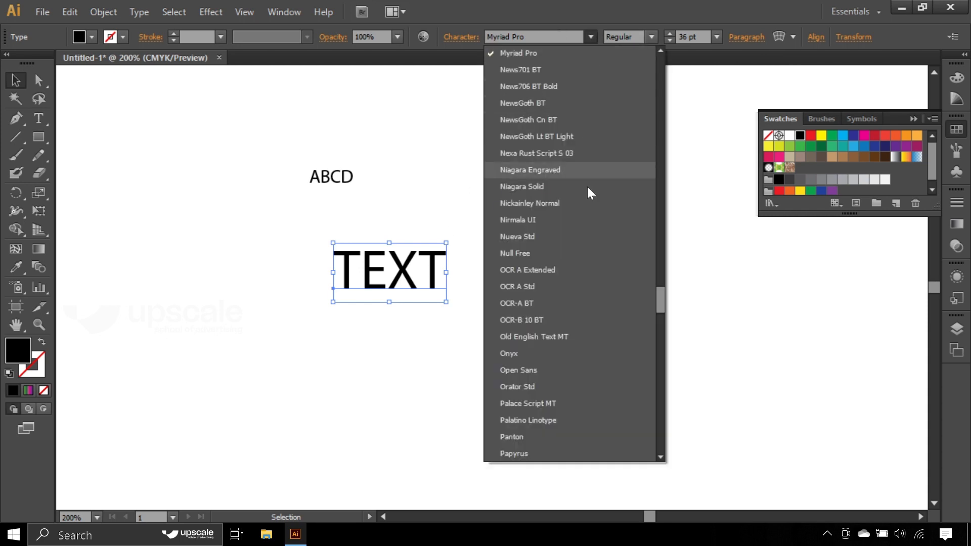
{"action": "left_click", "coordinate": [587, 253]}
{"action": "left_click", "coordinate": [514, 269]}
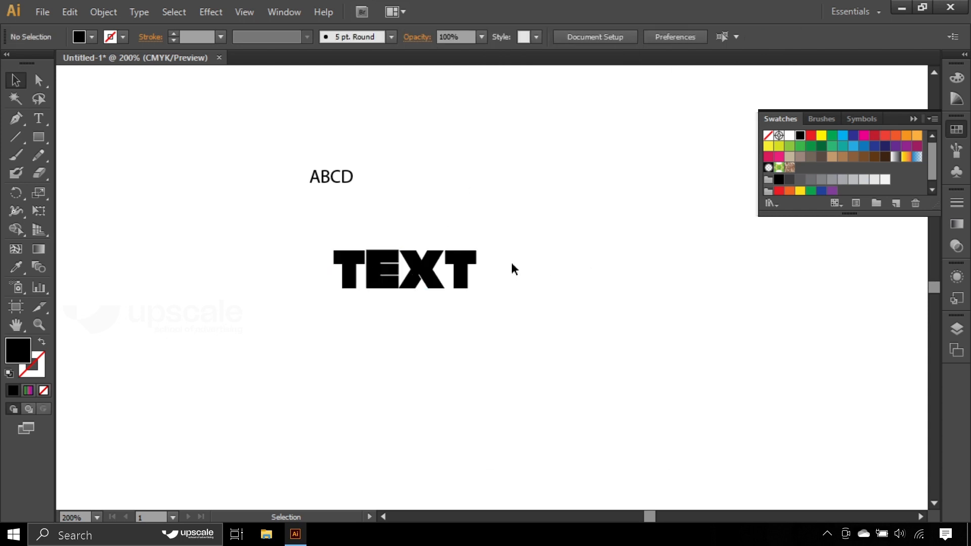
Step: Fill the TEXT object with green and deselect it
{"action": "left_click", "coordinate": [465, 270]}
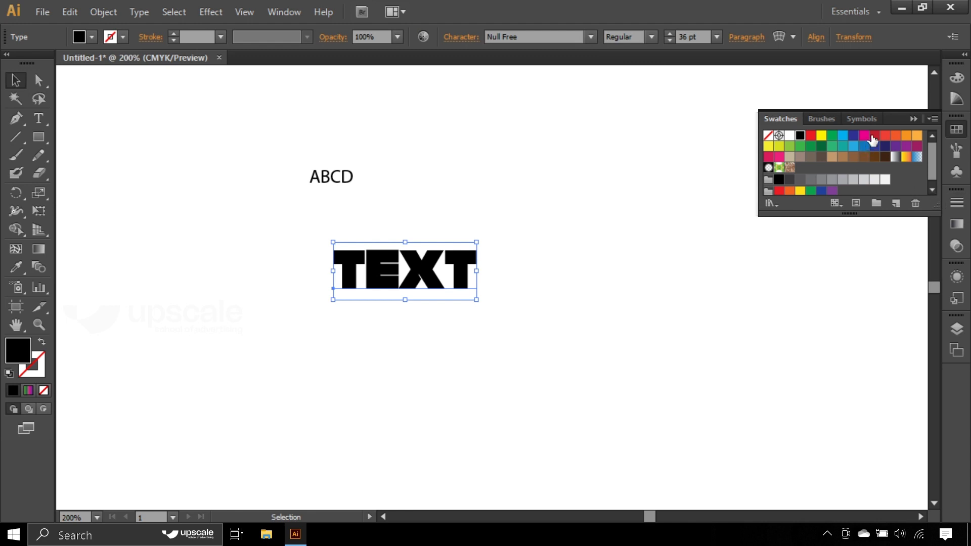
{"action": "left_click", "coordinate": [832, 135]}
{"action": "left_click", "coordinate": [454, 217]}
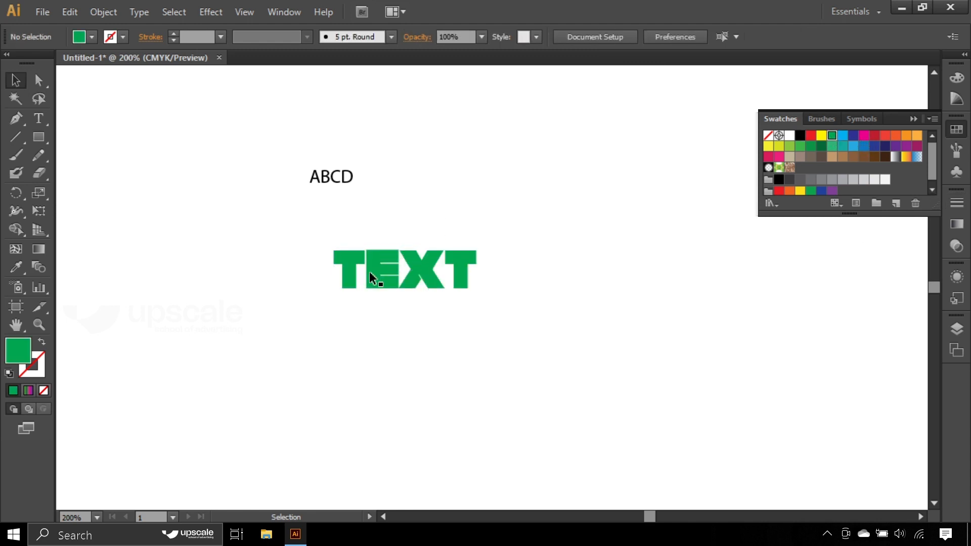
Step: Move the two text objects together so ABCD sits just above TEXT with their left edges lined up
{"action": "left_click_drag", "start_coordinate": [369, 272], "coordinate": [331, 299]}
{"action": "left_click_drag", "start_coordinate": [318, 184], "coordinate": [302, 250]}
{"action": "left_click", "coordinate": [313, 226]}
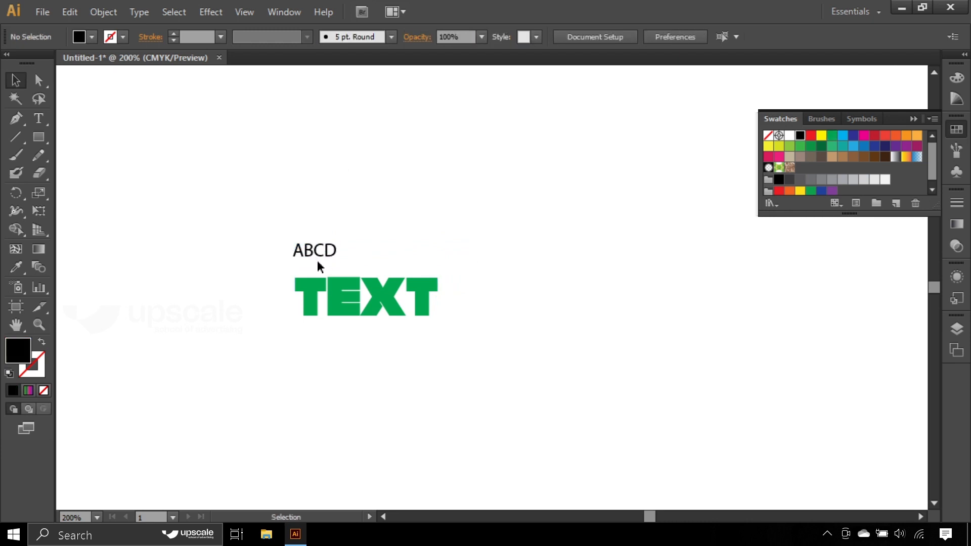
{"action": "left_click_drag", "start_coordinate": [319, 288], "coordinate": [317, 287]}
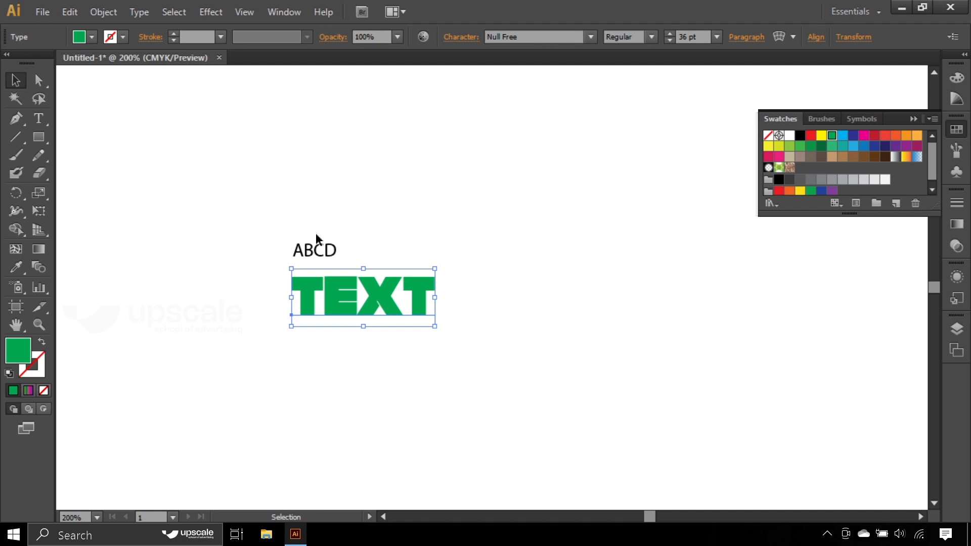
Step: Copy the green fill, font and size of the TEXT object onto ABCD with the Eyedropper
{"action": "left_click", "coordinate": [317, 253]}
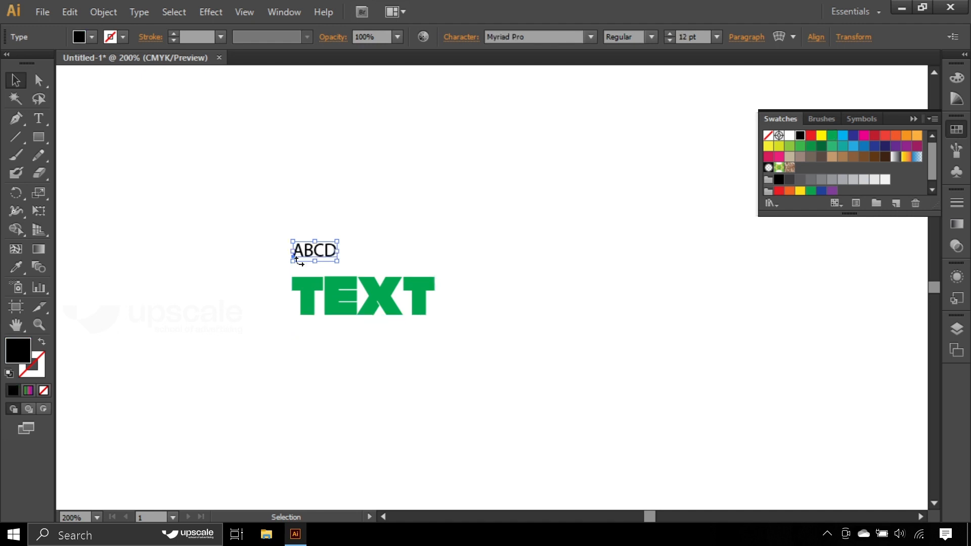
{"action": "key", "text": "i"}
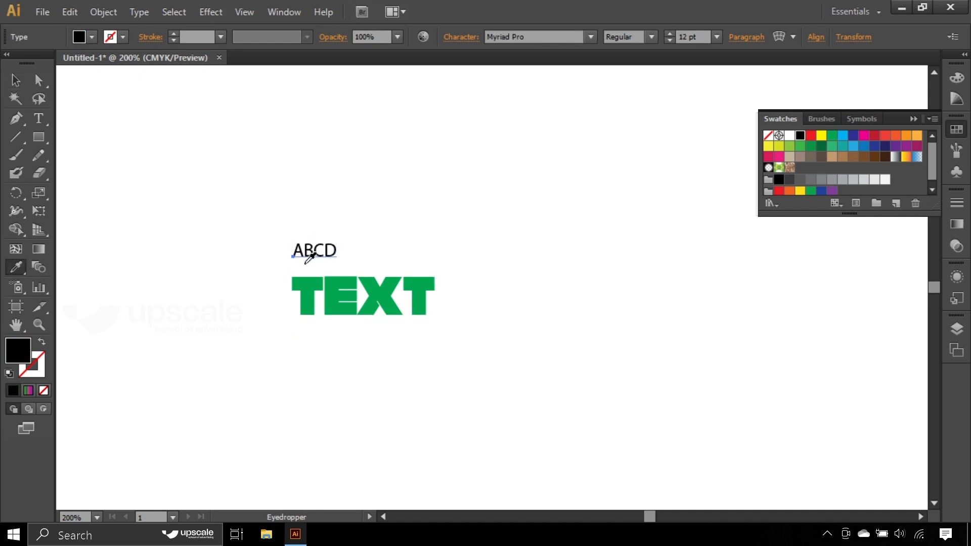
{"action": "left_click", "coordinate": [386, 289]}
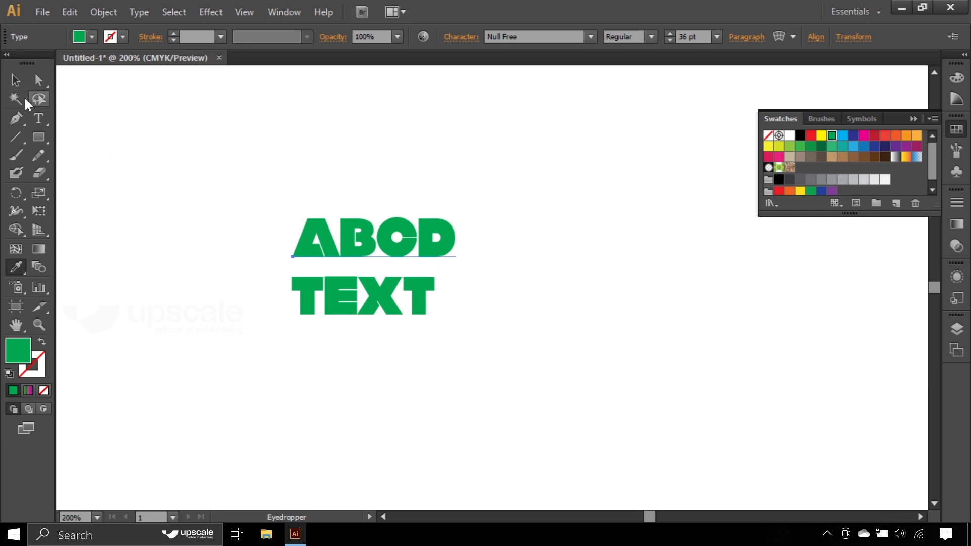
{"action": "left_click", "coordinate": [17, 81]}
{"action": "left_click", "coordinate": [314, 197]}
{"action": "left_click", "coordinate": [315, 229]}
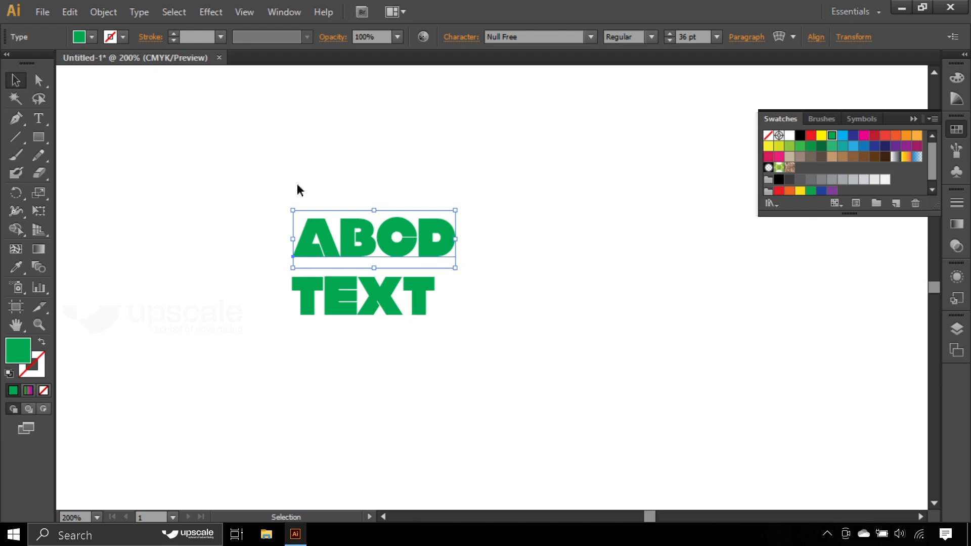
Step: Undo the Eyedropper formatting applied to the ABCD text
{"action": "key", "text": "ctrl+z"}
{"action": "key", "text": "ctrl+z"}
{"action": "key", "text": "ctrl+z"}
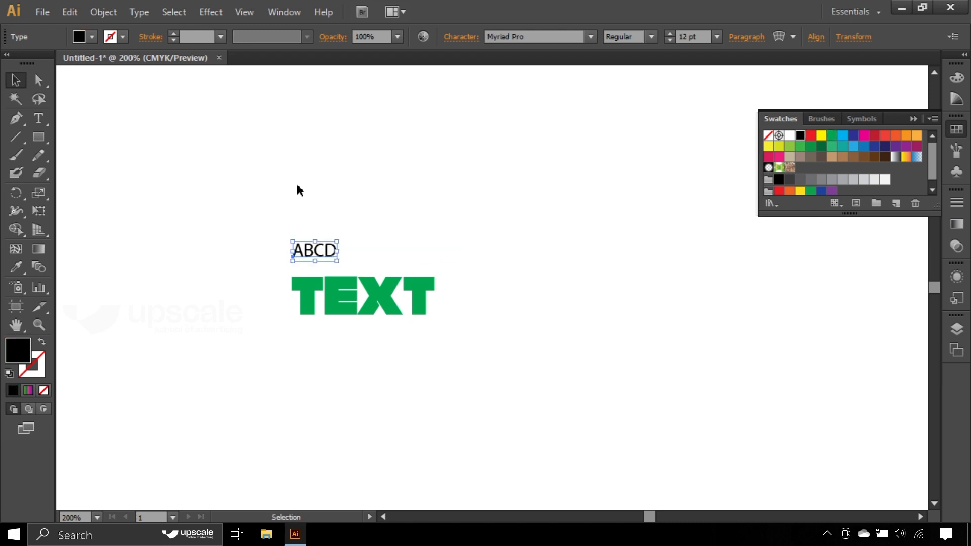
Step: Sample only the green color of TEXT onto ABCD with the Eyedropper, keeping ABCD's font and size, and deselect it
{"action": "key", "text": "i"}
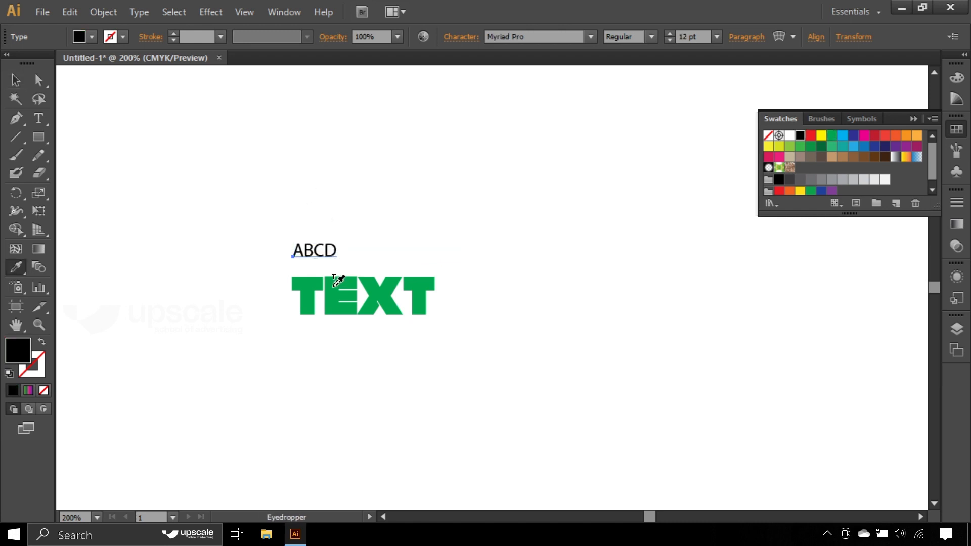
{"action": "left_click", "coordinate": [334, 280]}
{"action": "left_click", "coordinate": [15, 80]}
{"action": "left_click", "coordinate": [281, 252]}
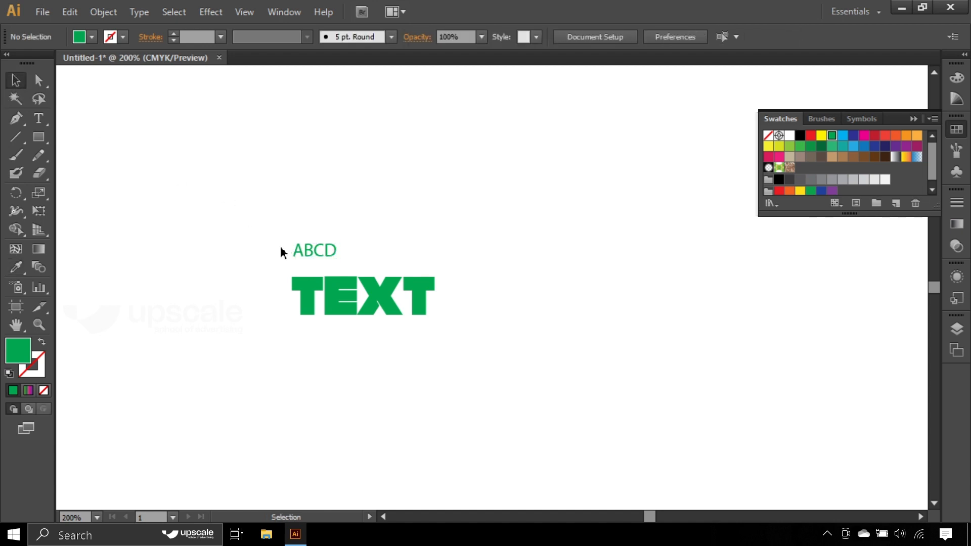
{"action": "left_click", "coordinate": [371, 256]}
{"action": "left_click", "coordinate": [211, 226]}
Step: Delete both text objects and collapse the open Swatches panel
{"action": "left_click_drag", "start_coordinate": [193, 217], "coordinate": [572, 386]}
{"action": "key", "text": "Delete"}
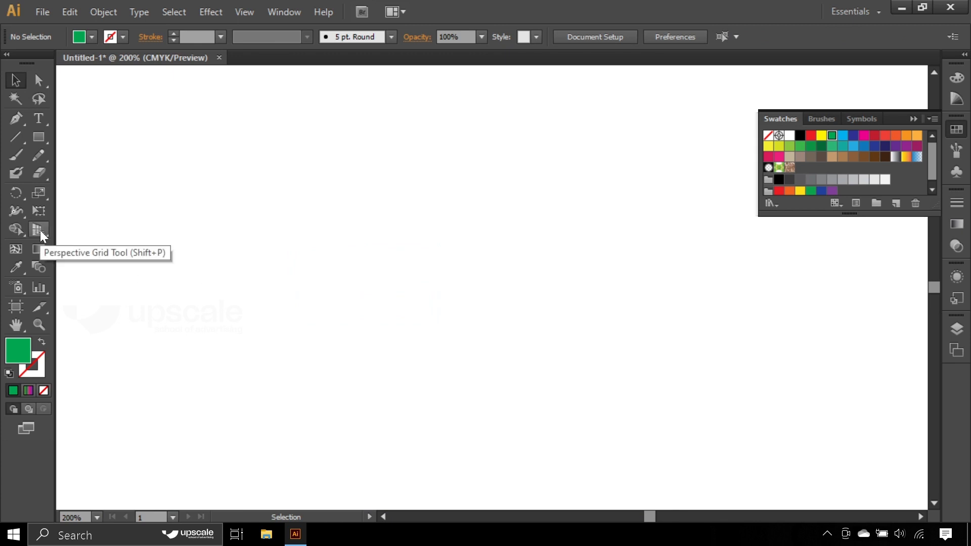
{"action": "left_click", "coordinate": [913, 119]}
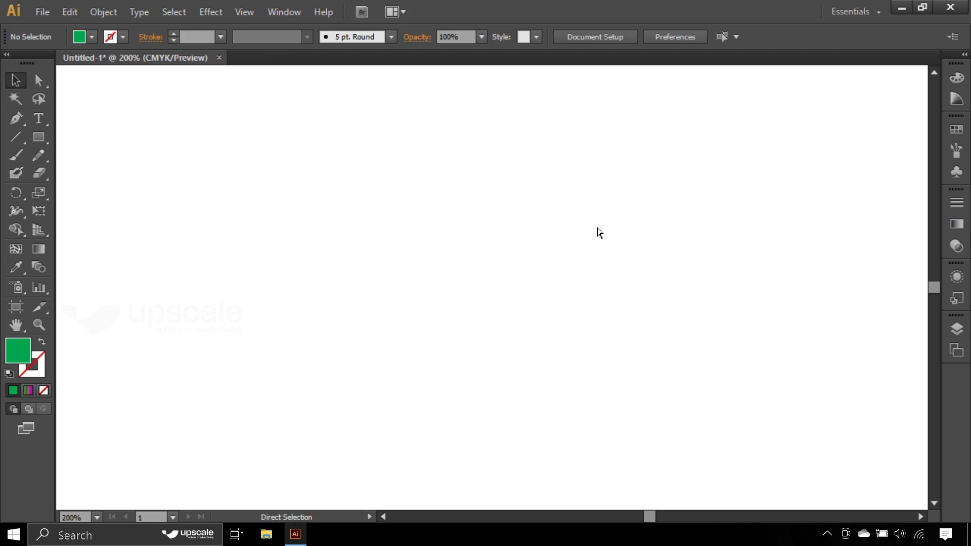
Step: Show the perspective grid at 100% zoom and draw a green rectangle on its left, blue plane
{"action": "key", "text": "ctrl+minus"}
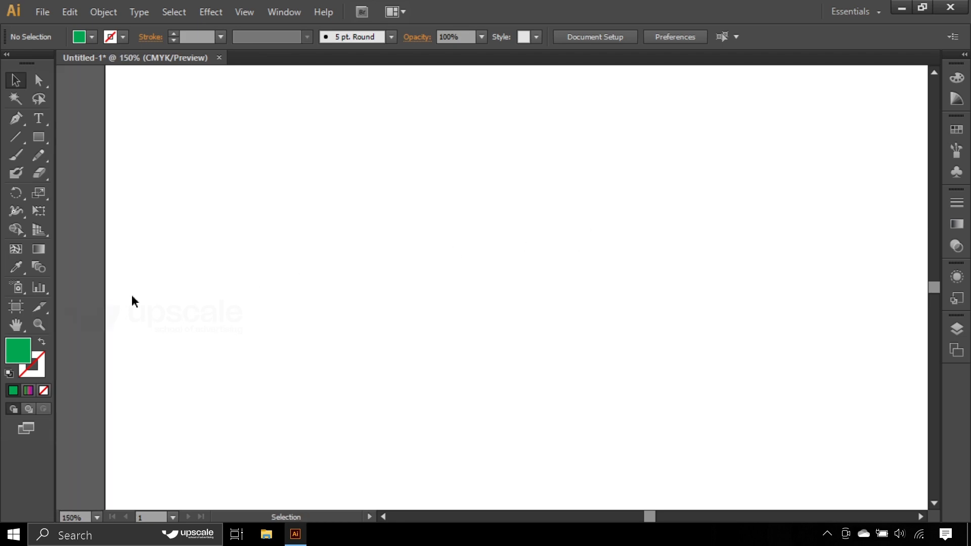
{"action": "left_click", "coordinate": [39, 230]}
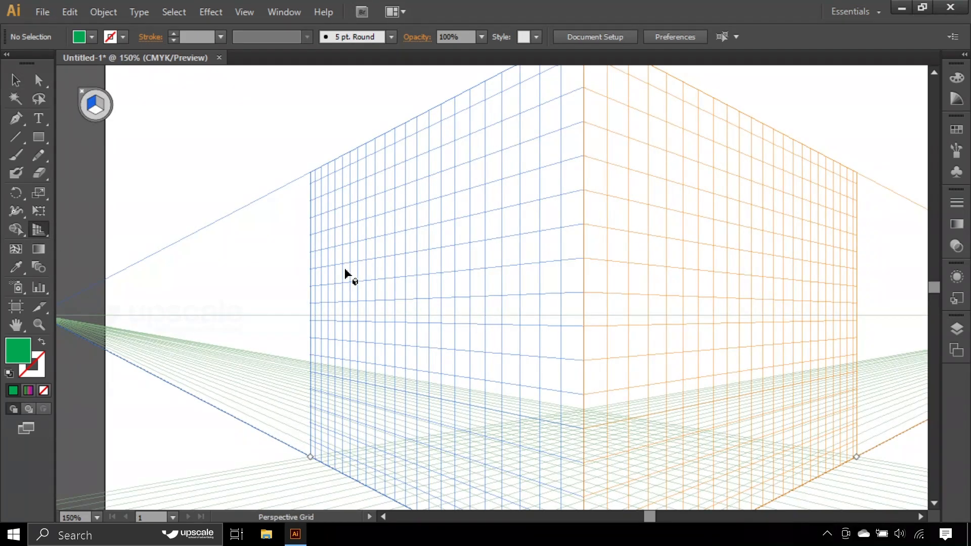
{"action": "key", "text": "ctrl+minus"}
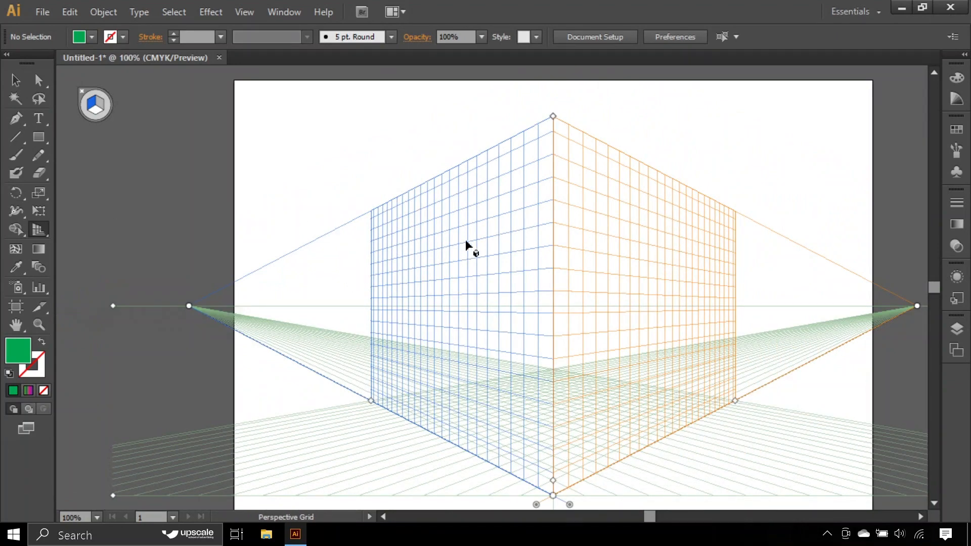
{"action": "left_click", "coordinate": [40, 136]}
{"action": "left_click_drag", "start_coordinate": [407, 224], "coordinate": [492, 345]}
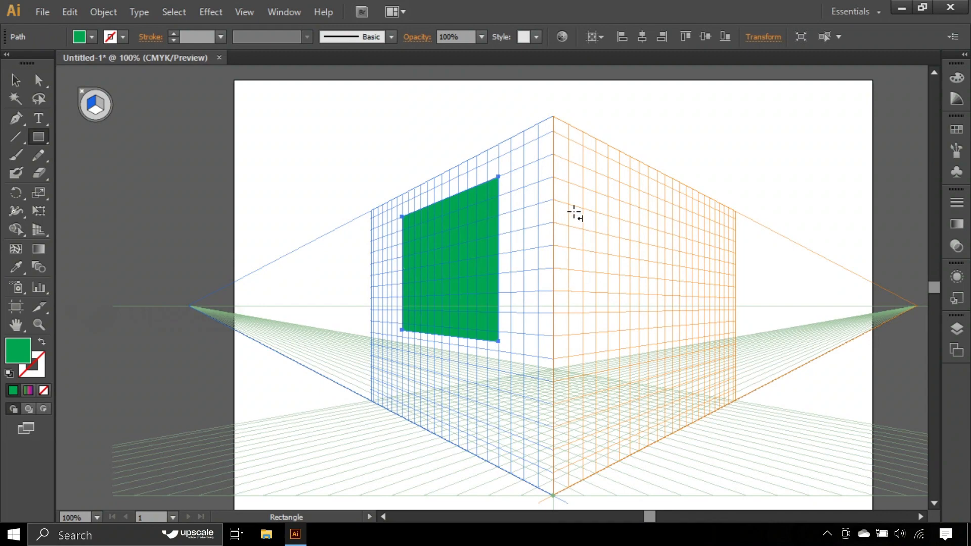
Step: Draw two more rectangles away from the left plane's grid with that plane still active, and move the one beside it down
{"action": "left_click_drag", "start_coordinate": [641, 139], "coordinate": [812, 337]}
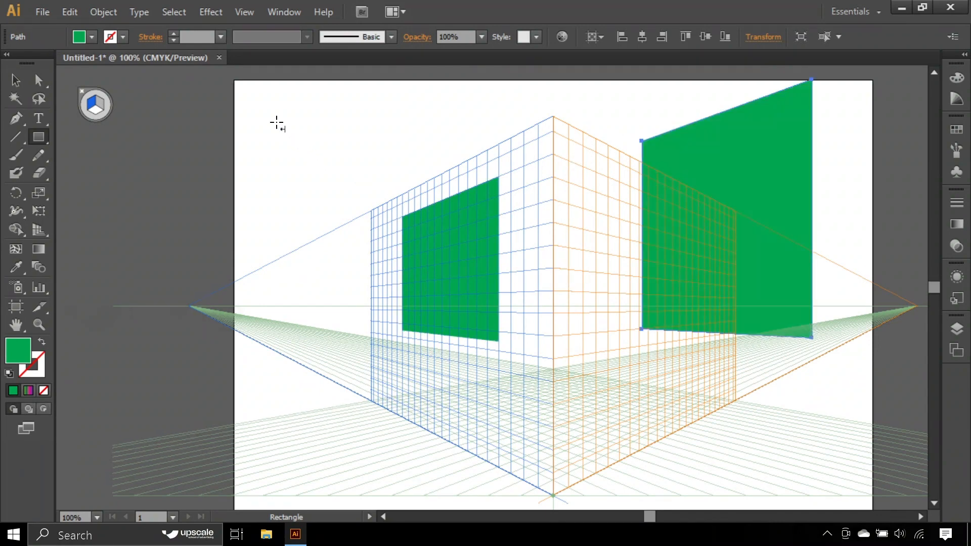
{"action": "left_click_drag", "start_coordinate": [276, 123], "coordinate": [351, 209]}
{"action": "left_click", "coordinate": [16, 80]}
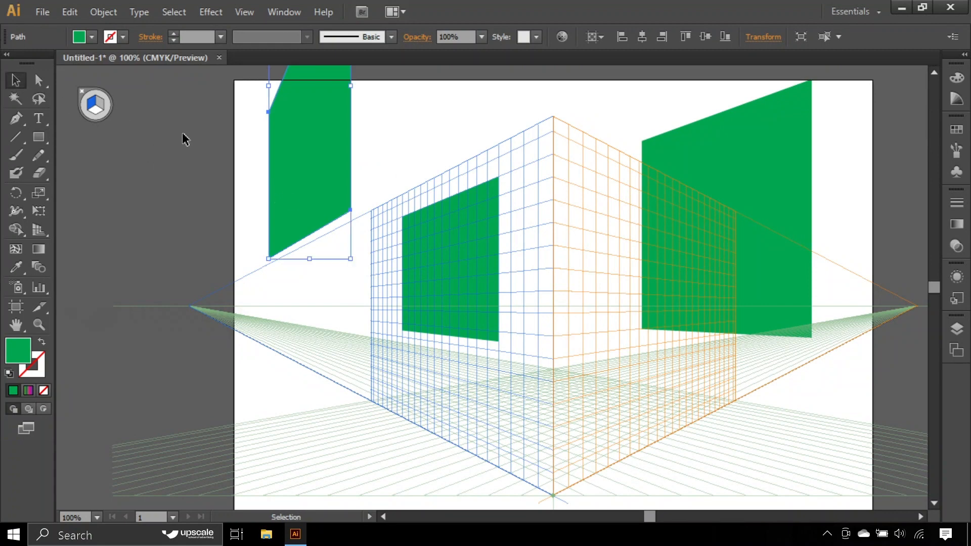
{"action": "left_click_drag", "start_coordinate": [310, 153], "coordinate": [317, 256]}
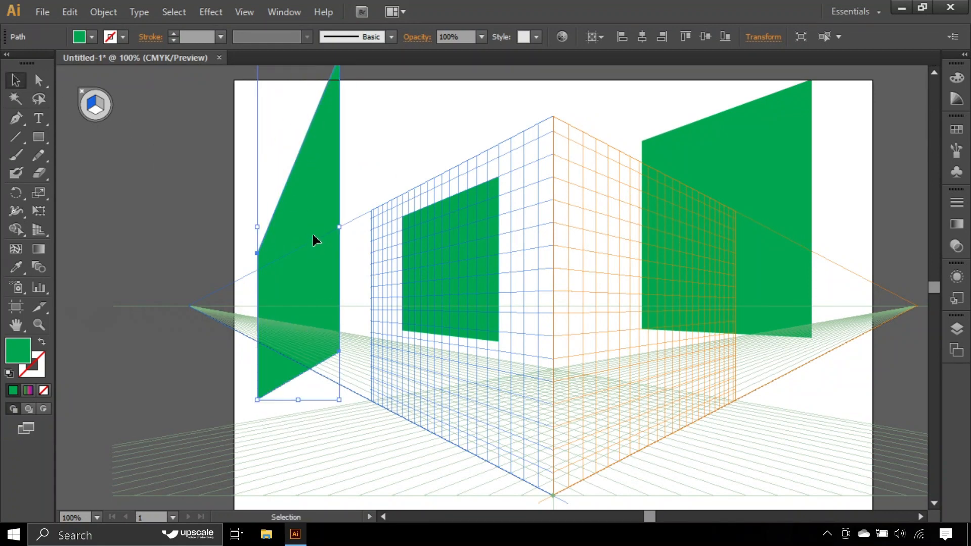
Step: Delete the two extra rectangles, keeping only the one on the left plane
{"action": "key", "text": "Delete"}
{"action": "left_click", "coordinate": [707, 135]}
{"action": "key", "text": "Delete"}
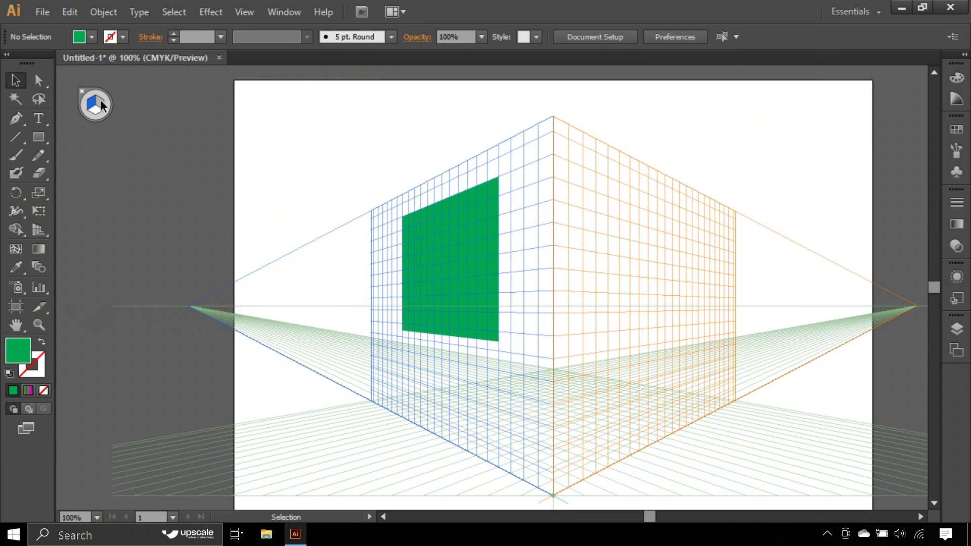
Step: Make the right, orange plane active and draw a green rectangle on it
{"action": "left_click", "coordinate": [36, 229]}
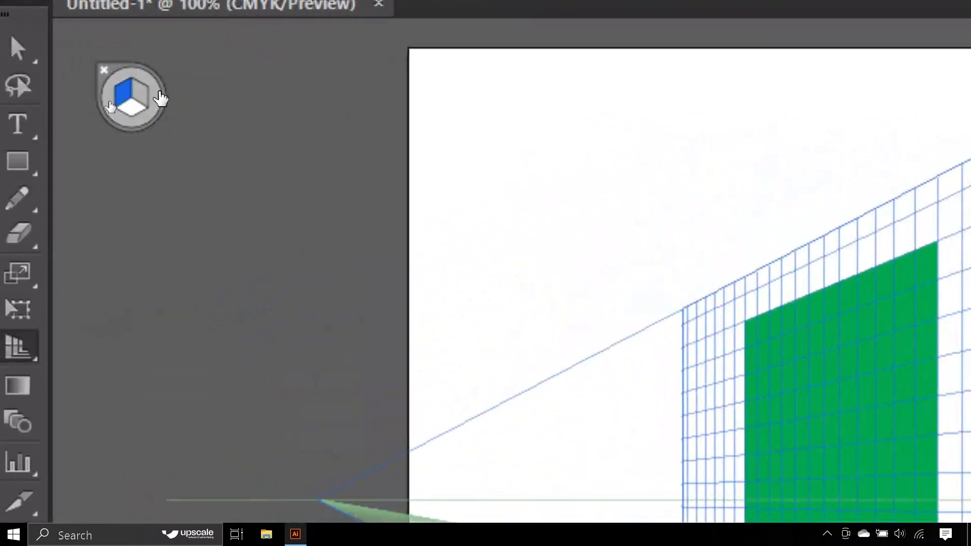
{"action": "left_click", "coordinate": [144, 94]}
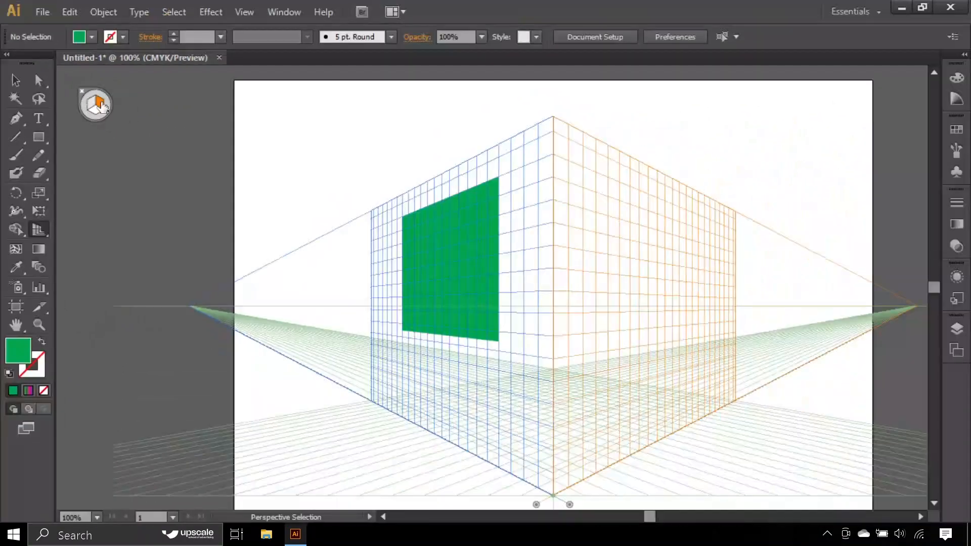
{"action": "key", "text": "shift+p"}
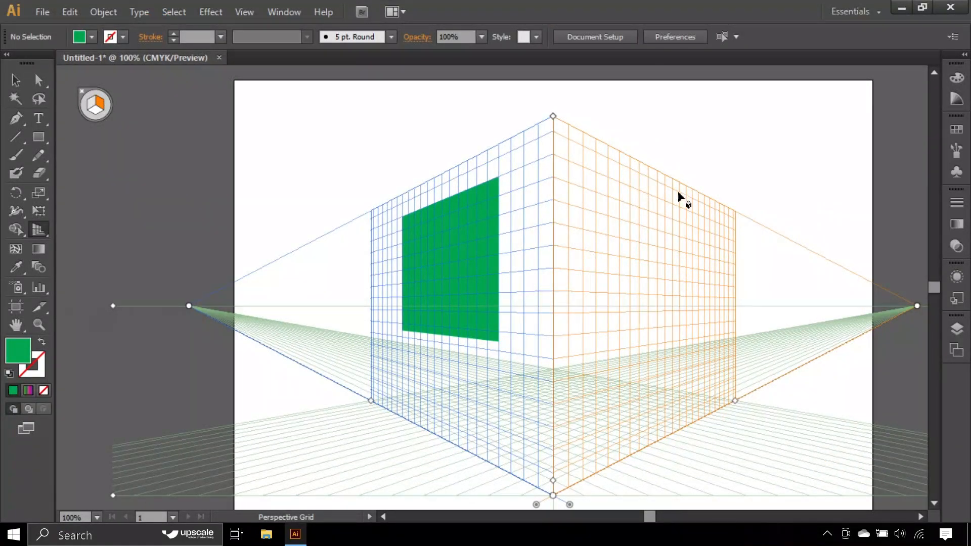
{"action": "left_click", "coordinate": [39, 137]}
{"action": "left_click_drag", "start_coordinate": [583, 188], "coordinate": [693, 338]}
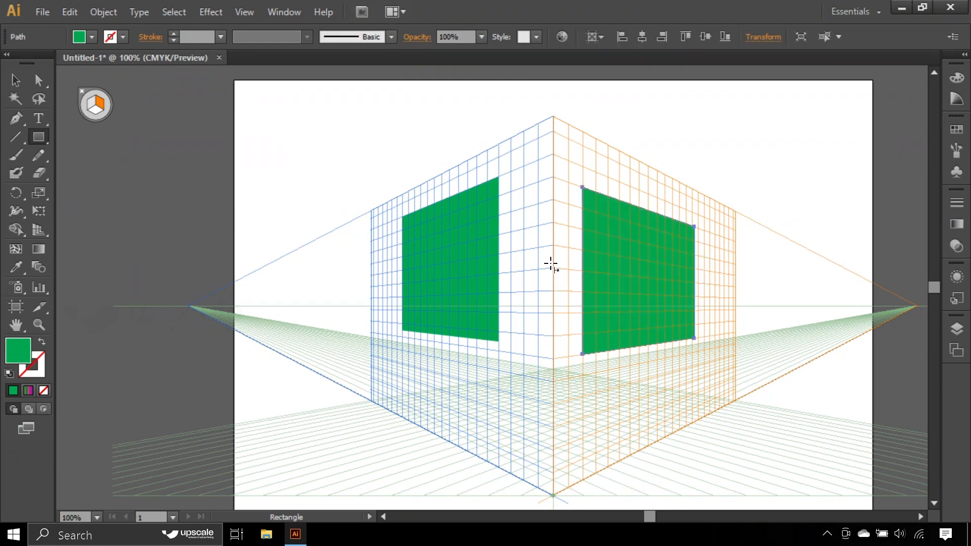
Step: Move both rectangles to meet along the grid's central vertical edge, forming two faces of a box, and deselect them
{"action": "key", "text": "v"}
{"action": "mouse_move", "coordinate": [601, 252]}
{"action": "left_mouse_down"}
{"action": "mouse_move", "coordinate": [607, 238]}
{"action": "mouse_move", "coordinate": [594, 240]}
{"action": "left_mouse_up"}
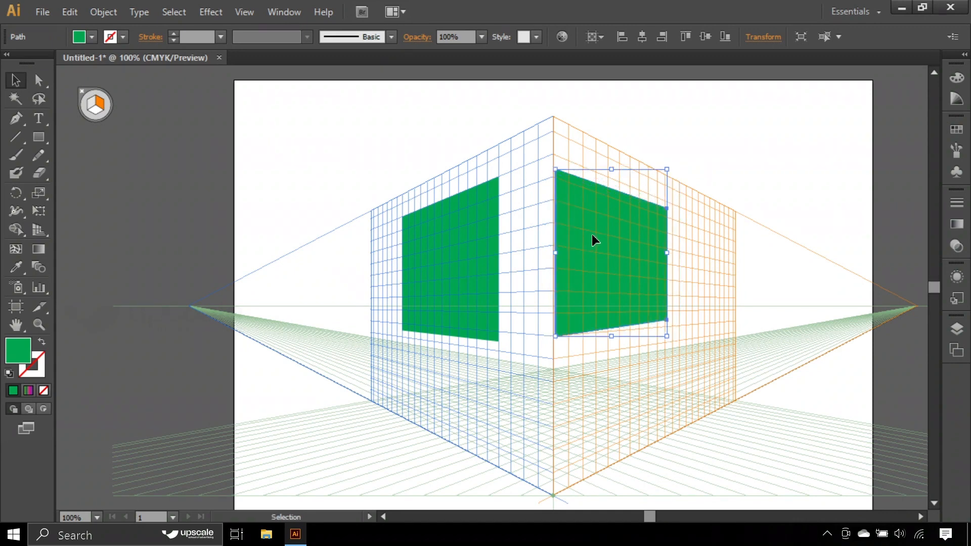
{"action": "left_click", "coordinate": [452, 236]}
{"action": "left_click_drag", "start_coordinate": [460, 249], "coordinate": [513, 243]}
{"action": "left_click", "coordinate": [523, 120]}
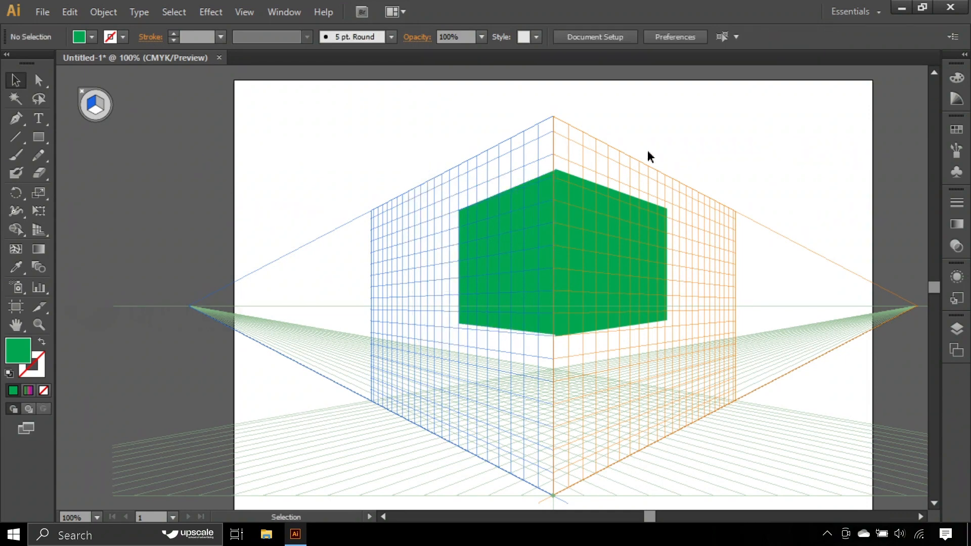
Step: Hide the perspective grid, leaving the two box faces on the artboard
{"action": "left_click", "coordinate": [591, 250]}
{"action": "left_click", "coordinate": [415, 224]}
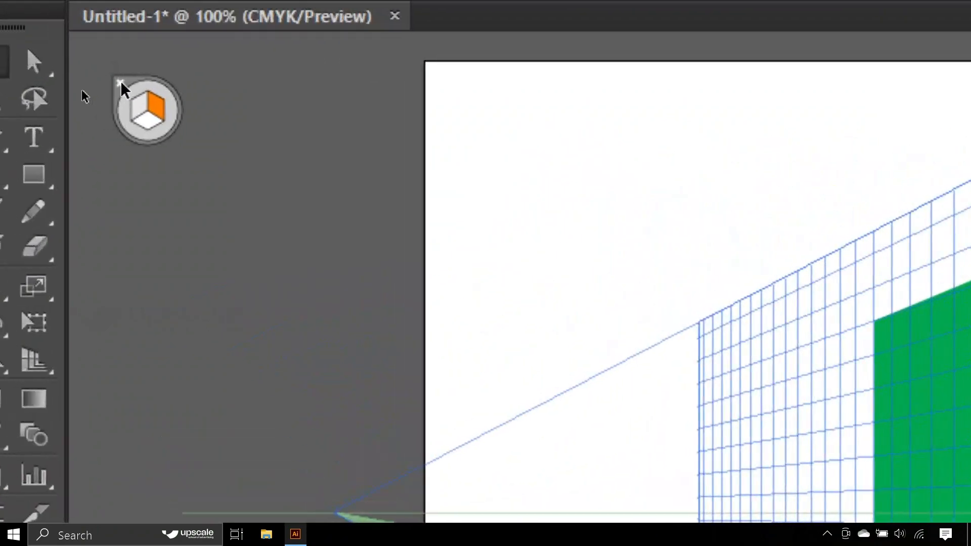
{"action": "left_click", "coordinate": [38, 360]}
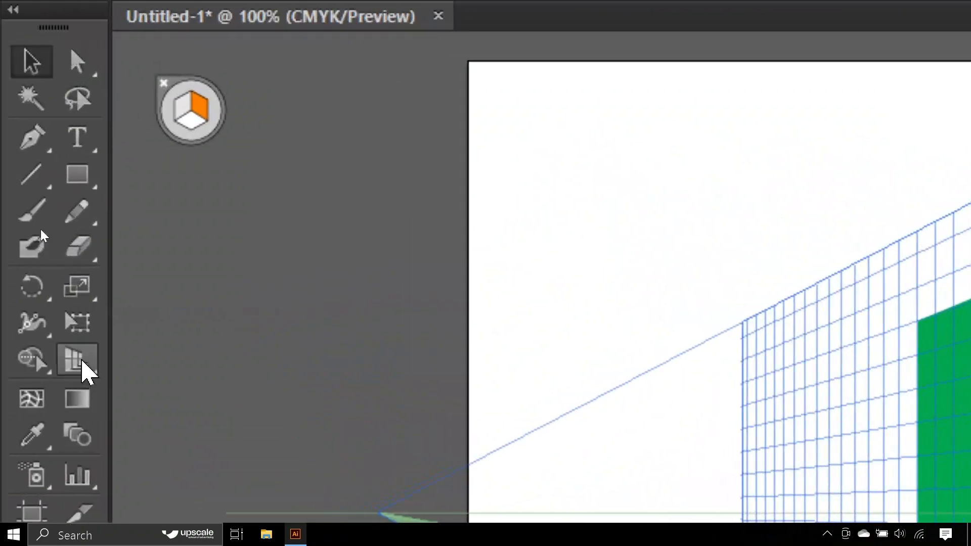
{"action": "left_click", "coordinate": [163, 91]}
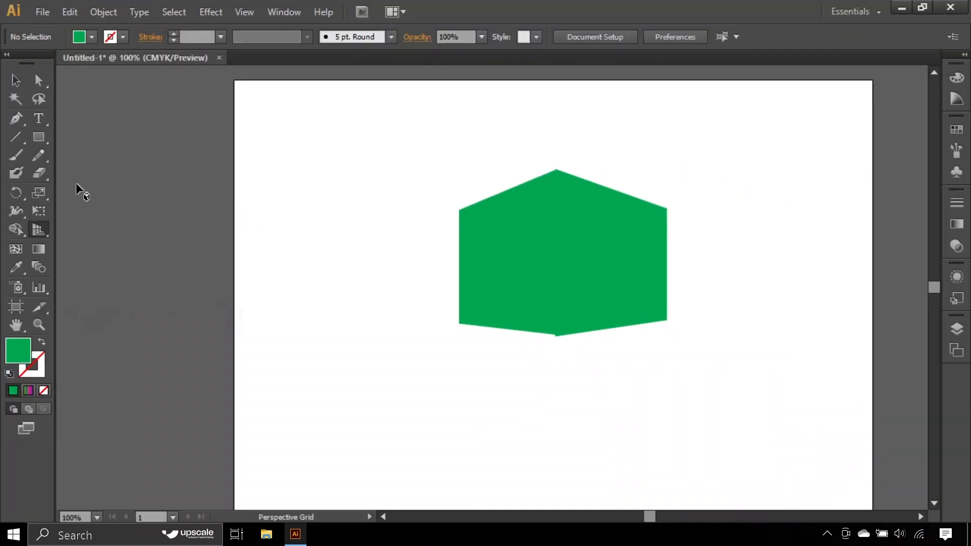
Step: Try moving the box's left face away from the right face, and undo the move
{"action": "left_click", "coordinate": [16, 80]}
{"action": "left_click", "coordinate": [629, 239]}
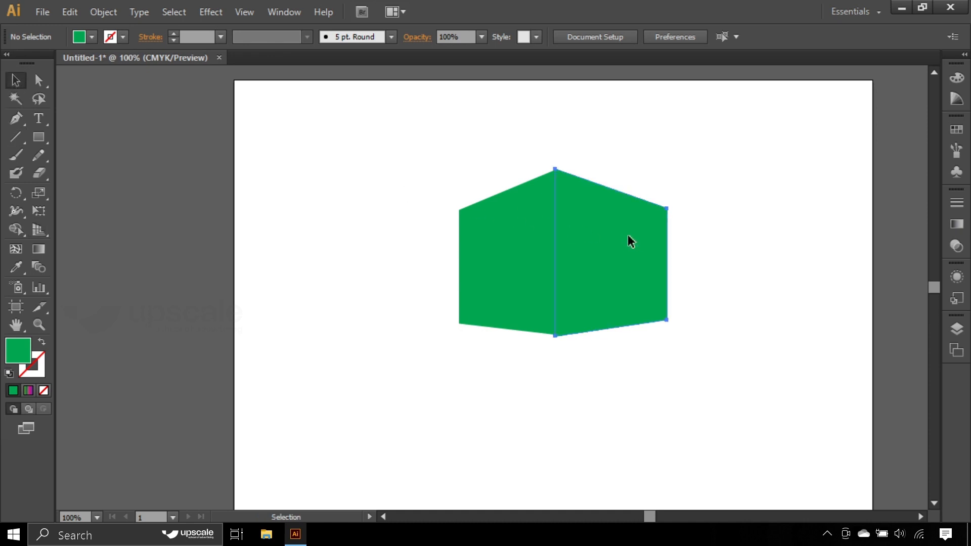
{"action": "left_click", "coordinate": [535, 240]}
{"action": "left_click_drag", "start_coordinate": [536, 241], "coordinate": [514, 258]}
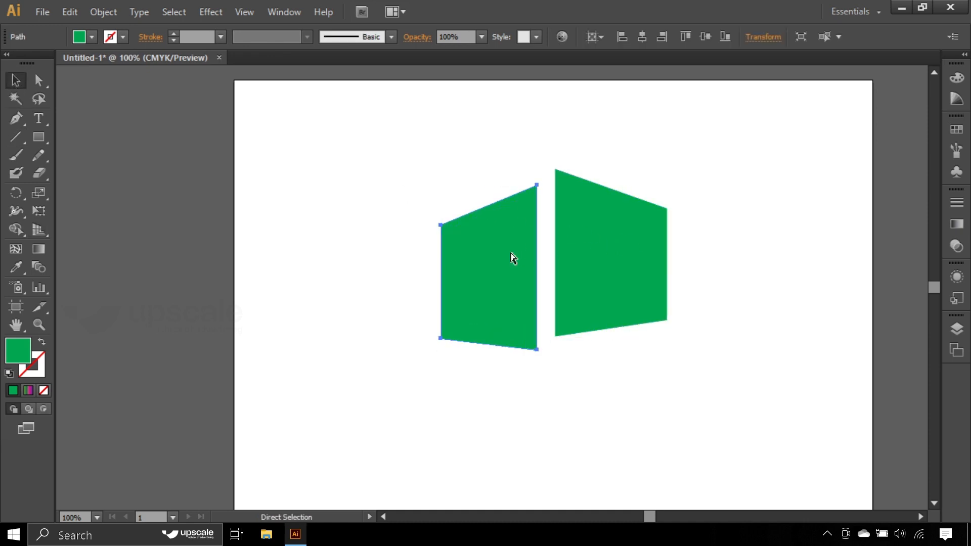
{"action": "key", "text": "ctrl+z"}
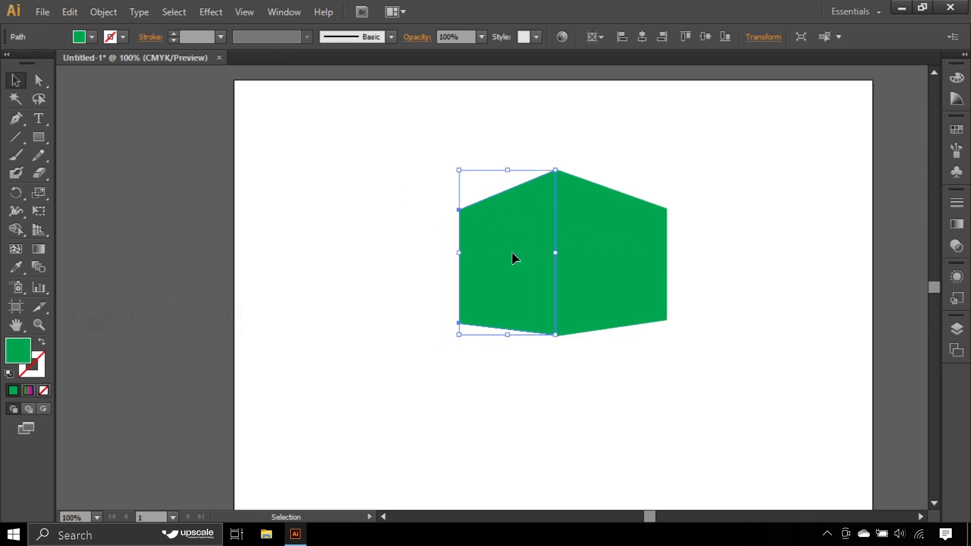
Step: Fill the left face of the box with red and deselect it
{"action": "left_click", "coordinate": [92, 36]}
{"action": "left_click", "coordinate": [55, 63]}
{"action": "left_click", "coordinate": [366, 221]}
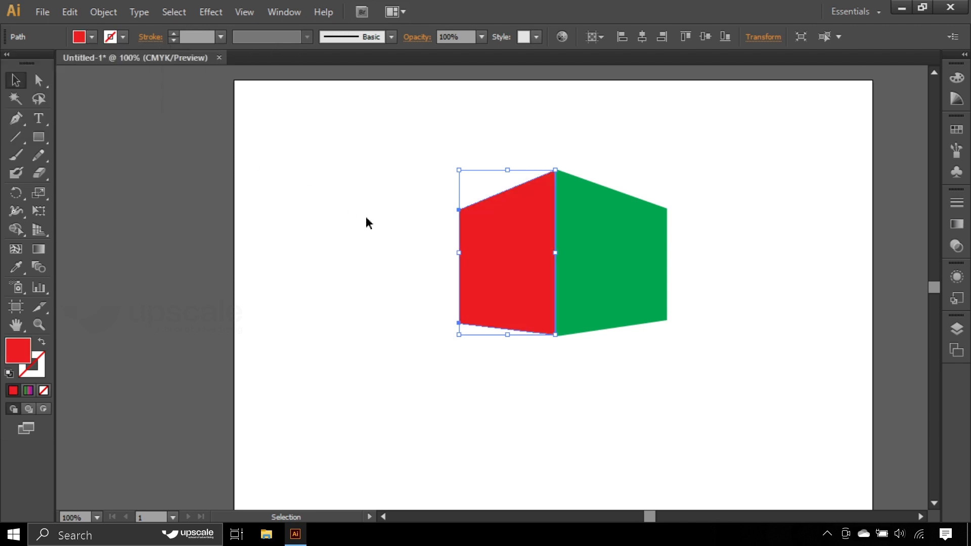
{"action": "left_click", "coordinate": [366, 221]}
{"action": "left_click", "coordinate": [495, 292]}
{"action": "left_click", "coordinate": [387, 212]}
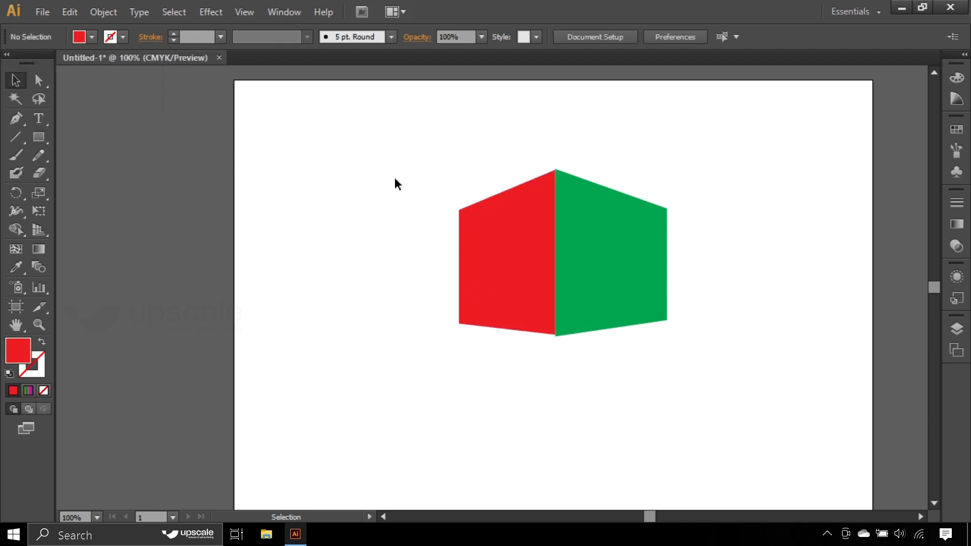
Step: Delete both box faces and show the perspective grid again on the empty artboard
{"action": "left_click_drag", "start_coordinate": [395, 178], "coordinate": [673, 370]}
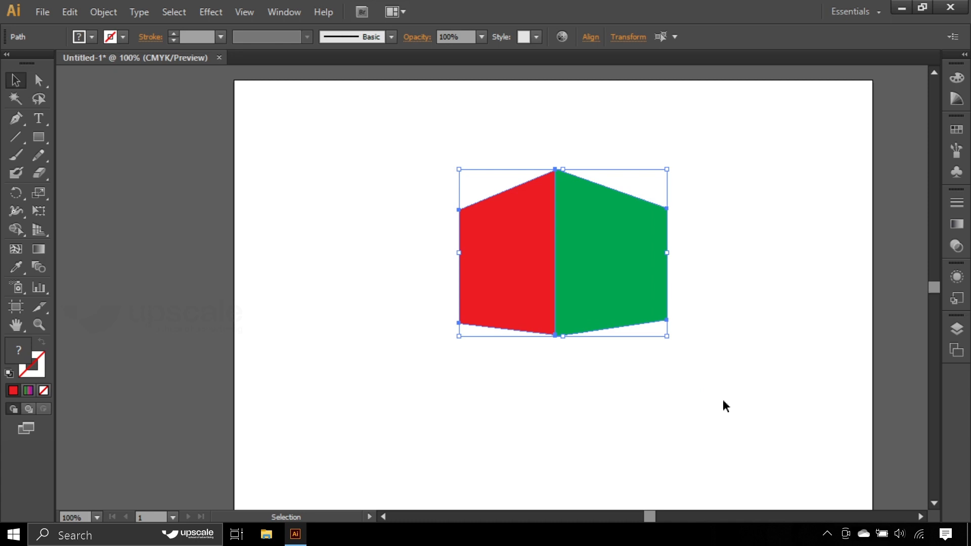
{"action": "key", "text": "Delete"}
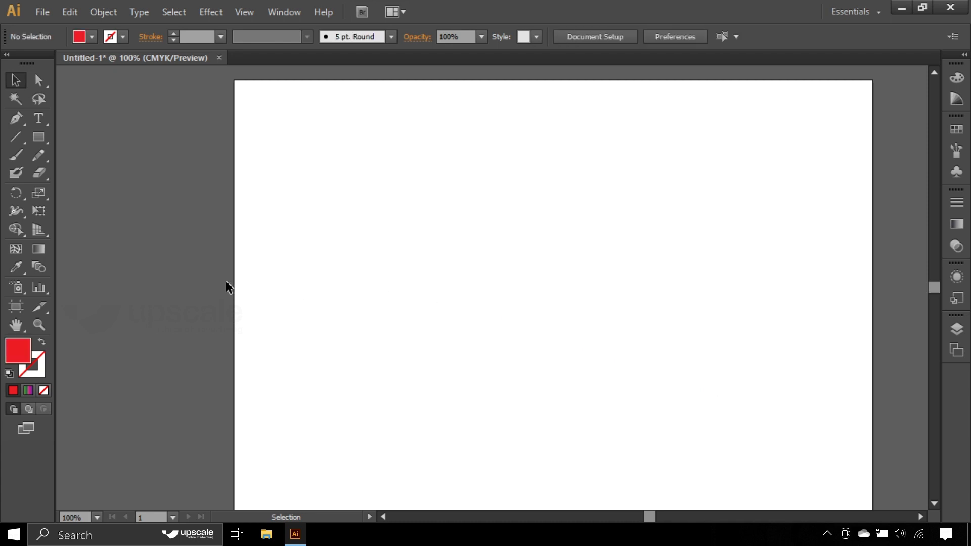
{"action": "left_click", "coordinate": [40, 233]}
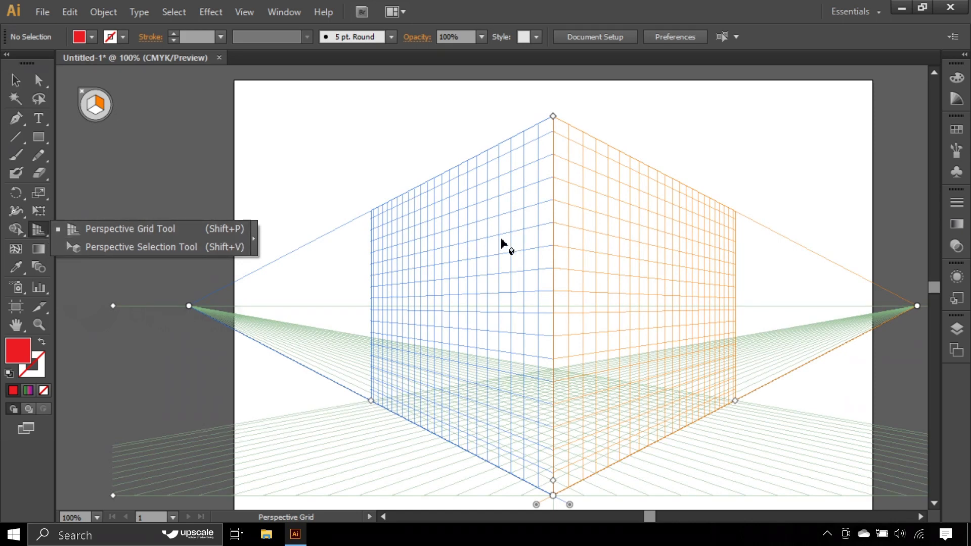
{"action": "left_click", "coordinate": [554, 190]}
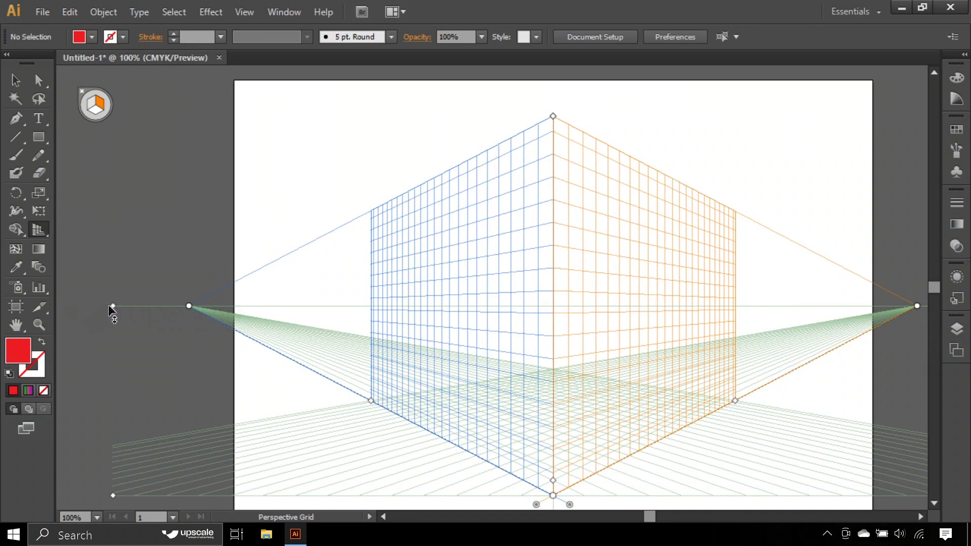
Step: Move the perspective grid's left vanishing point inward over the artboard, and move it back out beyond the artboard's left edge
{"action": "left_click_drag", "start_coordinate": [109, 304], "coordinate": [334, 313]}
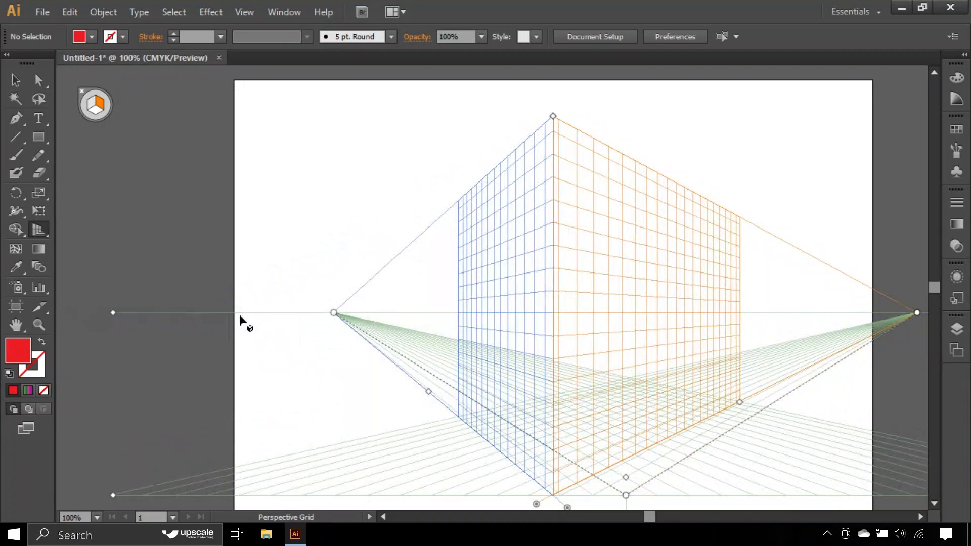
{"action": "left_click_drag", "start_coordinate": [334, 312], "coordinate": [195, 314]}
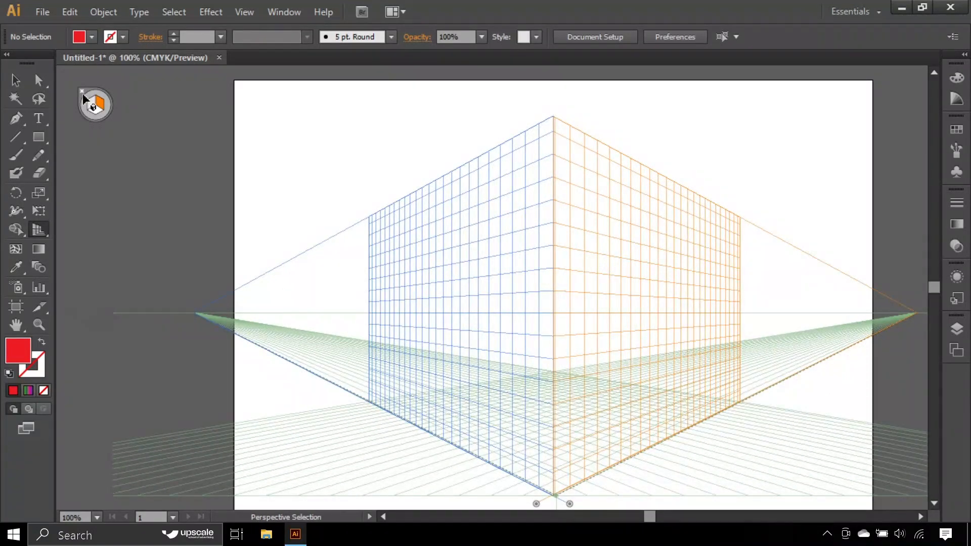
Step: Switch to the Perspective Selection tool to hide the perspective grid, and activate the Selection tool on the empty artboard
{"action": "key", "text": "shift+v"}
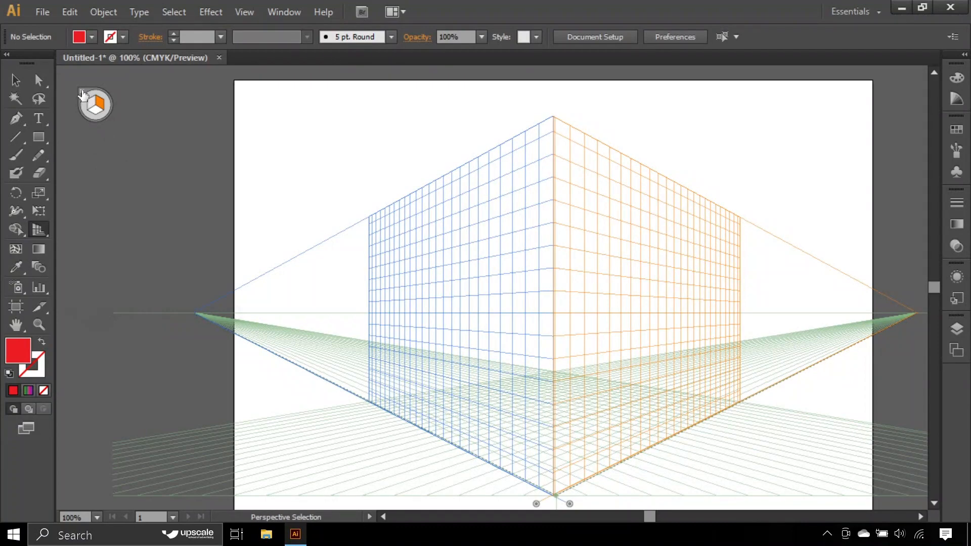
{"action": "left_click", "coordinate": [83, 94]}
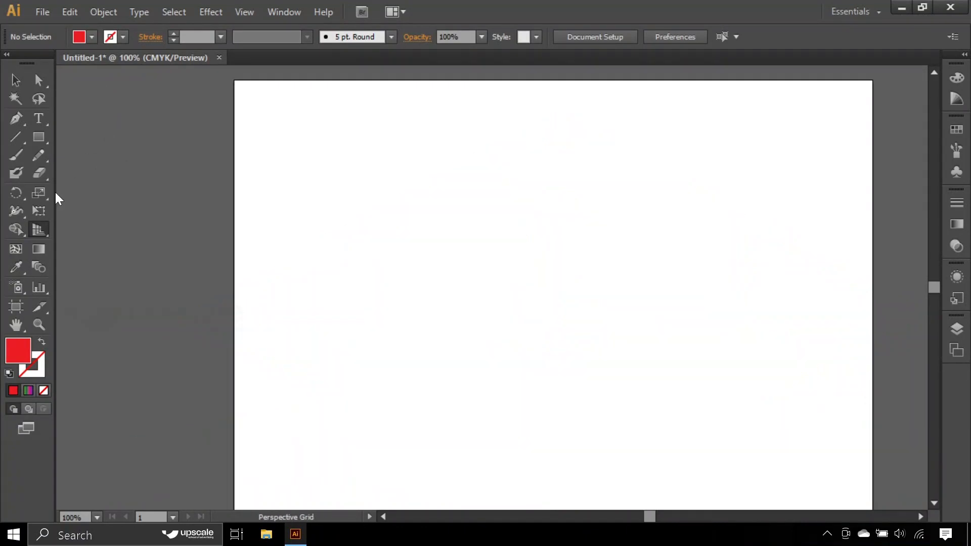
{"action": "left_click", "coordinate": [39, 232]}
{"action": "left_click", "coordinate": [24, 83]}
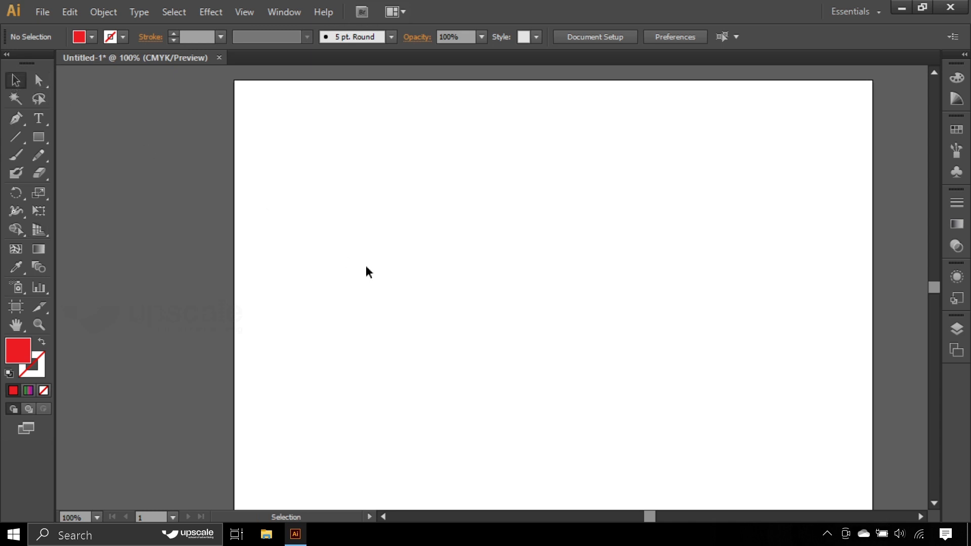
Step: Show the perspective grid with the artboard at 50% zoom, and hide it with the Hide Grid command
{"action": "key", "text": "ctrl+minus"}
{"action": "key", "text": "ctrl+minus"}
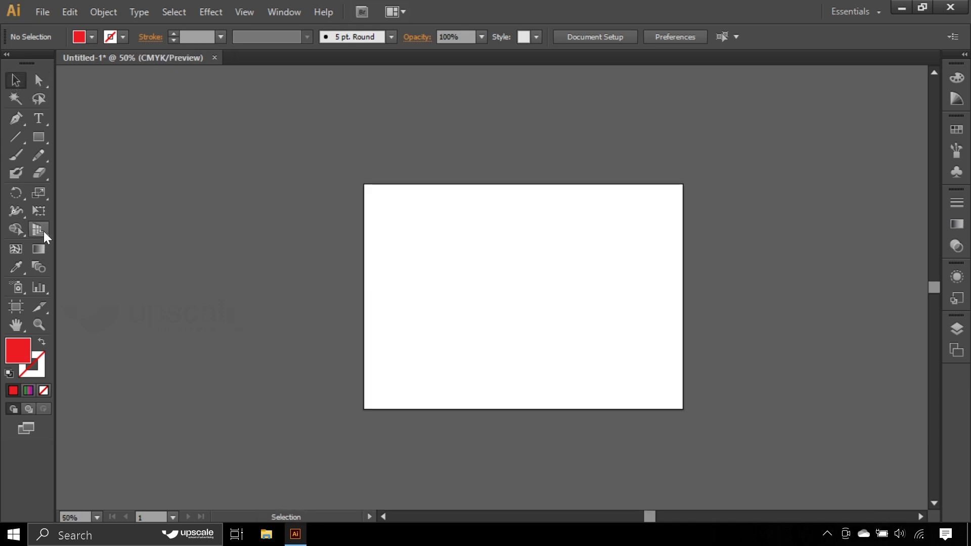
{"action": "left_click", "coordinate": [43, 230]}
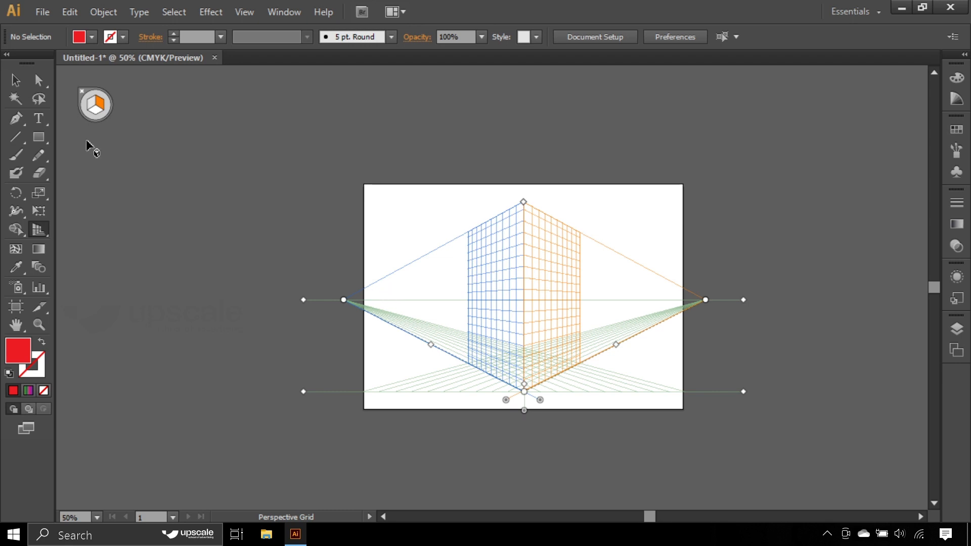
{"action": "left_click", "coordinate": [245, 13]}
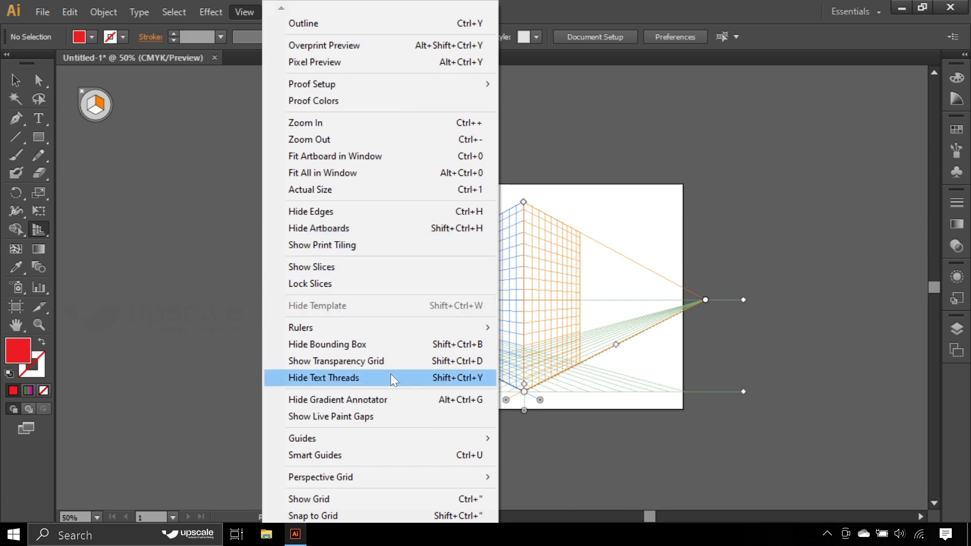
{"action": "mouse_move", "coordinate": [417, 477]}
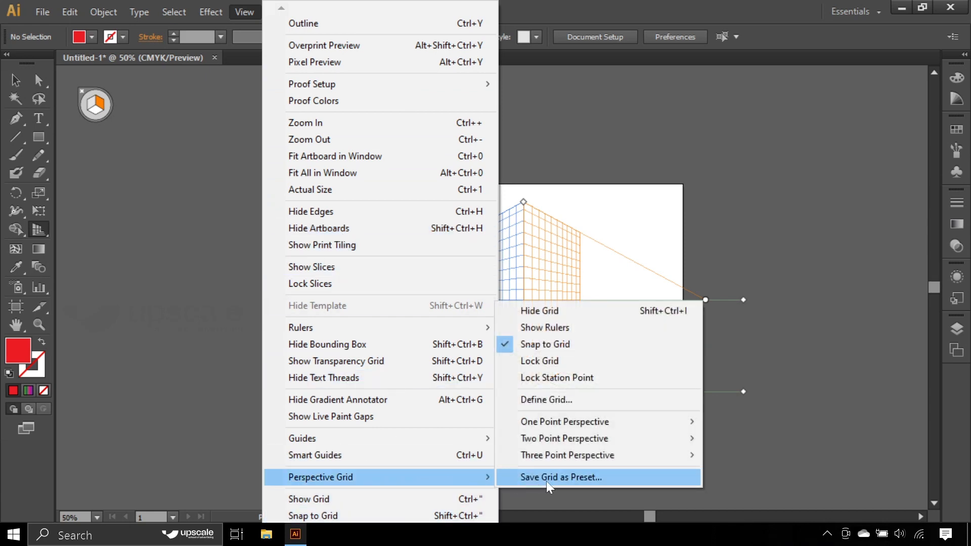
{"action": "left_click", "coordinate": [673, 311]}
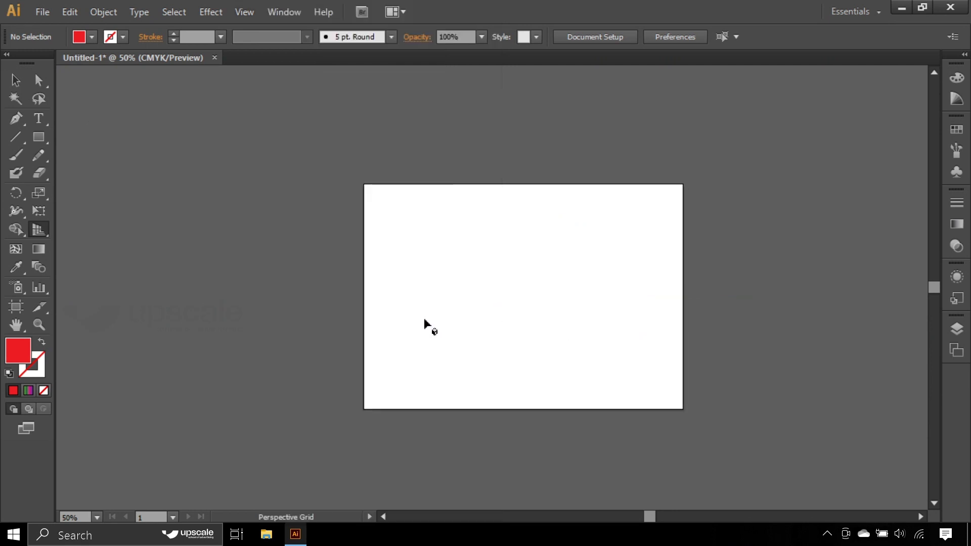
Step: Show the perspective grid again with the Perspective Grid tool and switch to the Perspective Selection tool
{"action": "left_click_drag", "start_coordinate": [38, 232], "coordinate": [114, 234]}
{"action": "left_click", "coordinate": [23, 81]}
{"action": "left_click", "coordinate": [40, 232]}
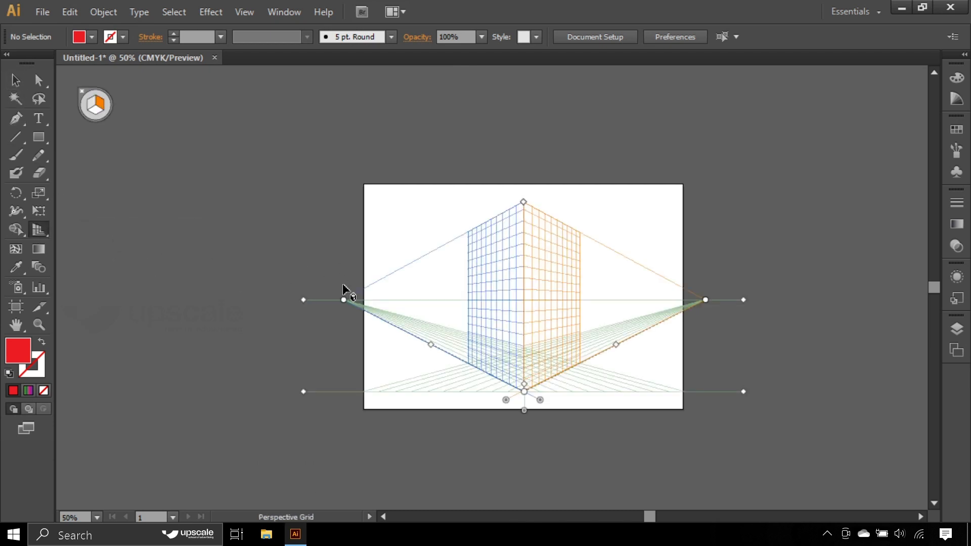
{"action": "key", "text": "shift+v"}
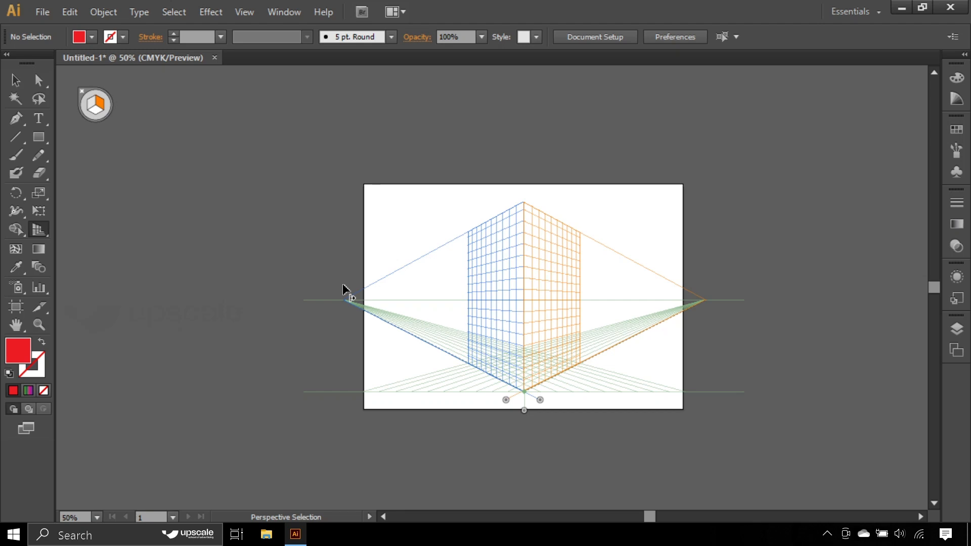